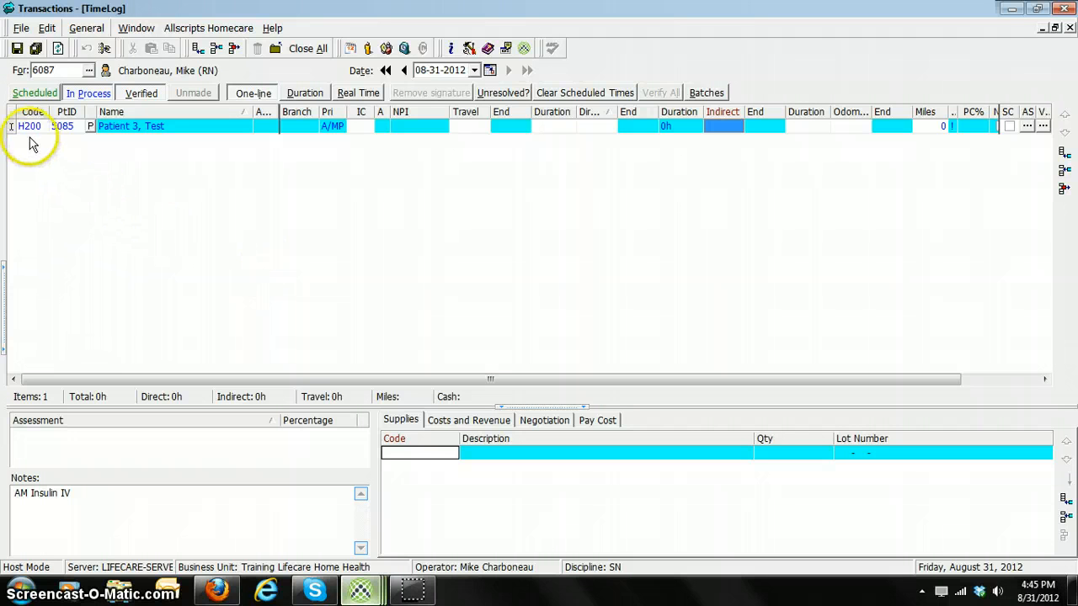
Set the direct start time of the H200 visit to 8:00a using the time picker.
mouse_move(28, 129)
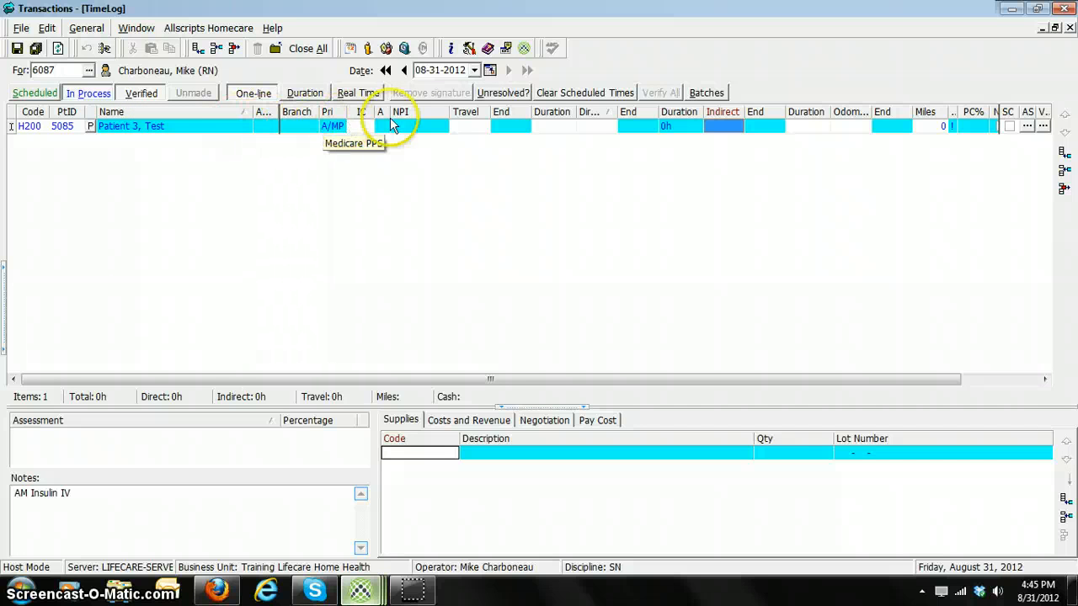
left_click(590, 128)
left_click(590, 127)
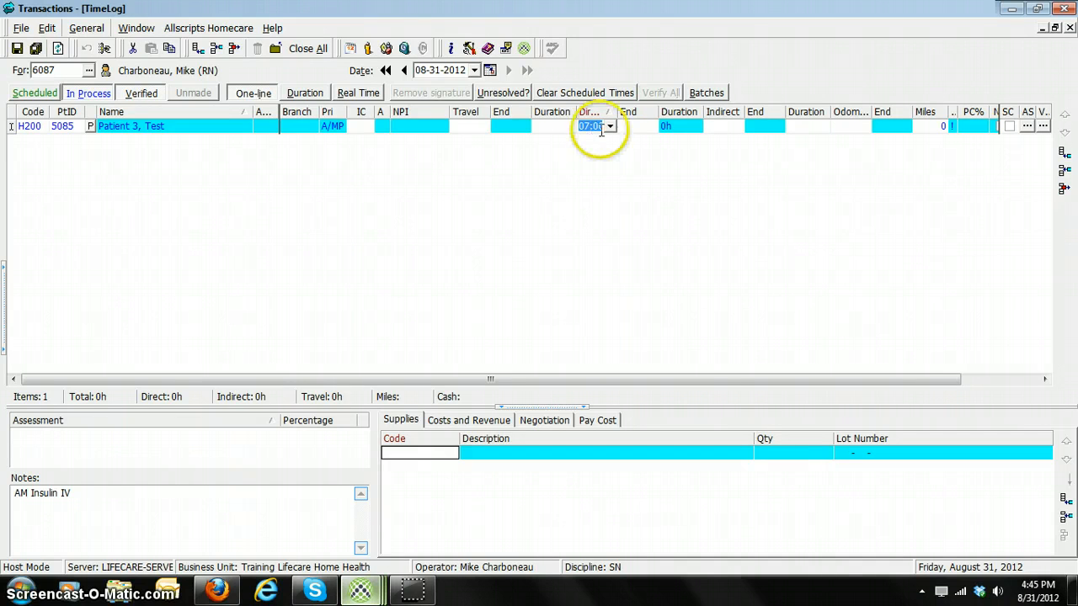
left_click(610, 128)
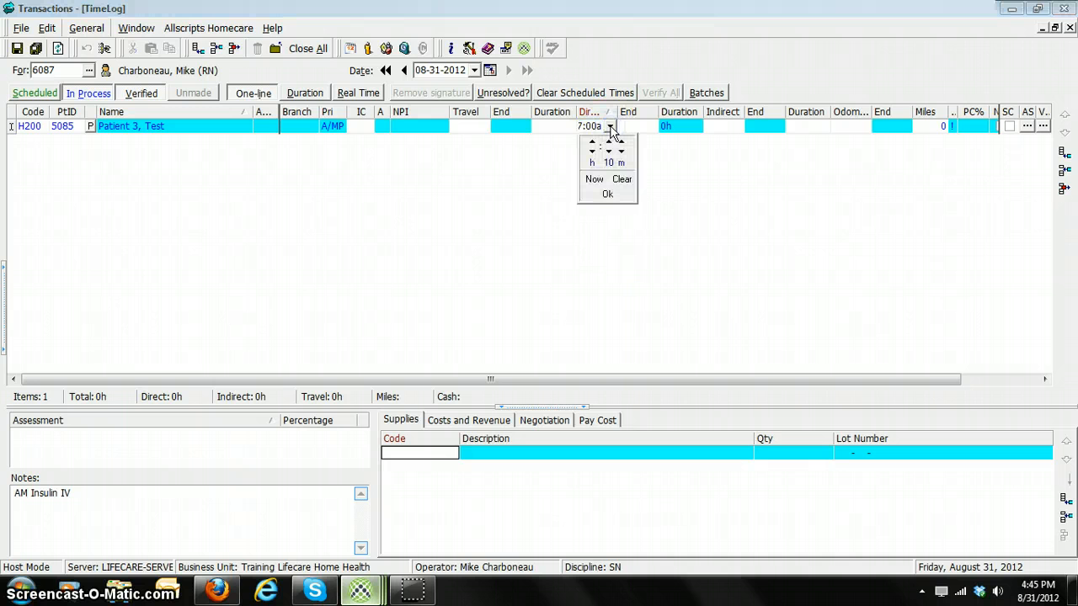
left_click(594, 144)
left_click(594, 152)
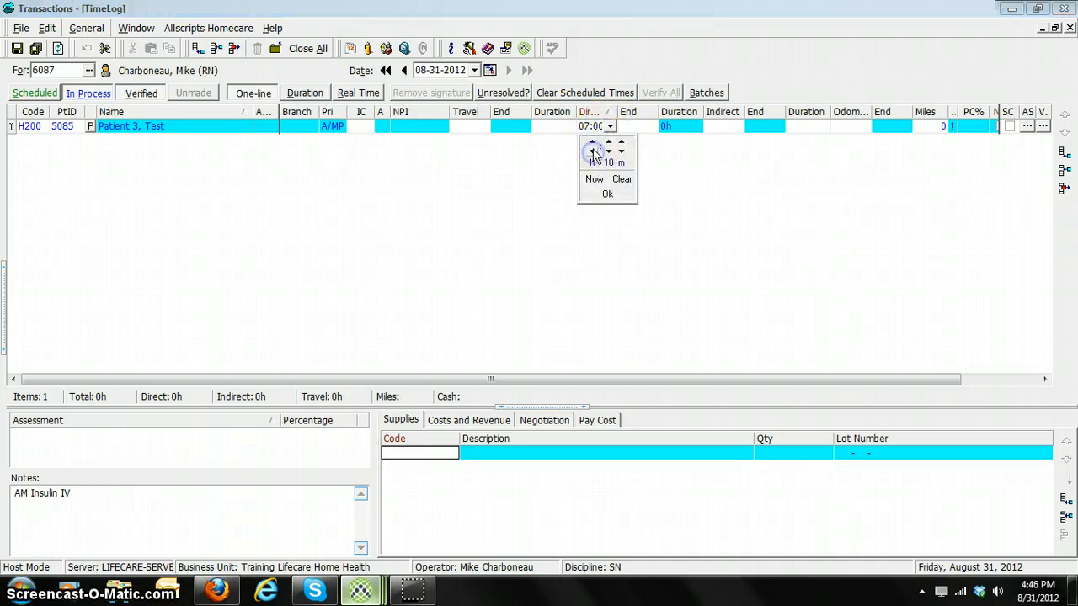
left_click(593, 143)
left_click(607, 144)
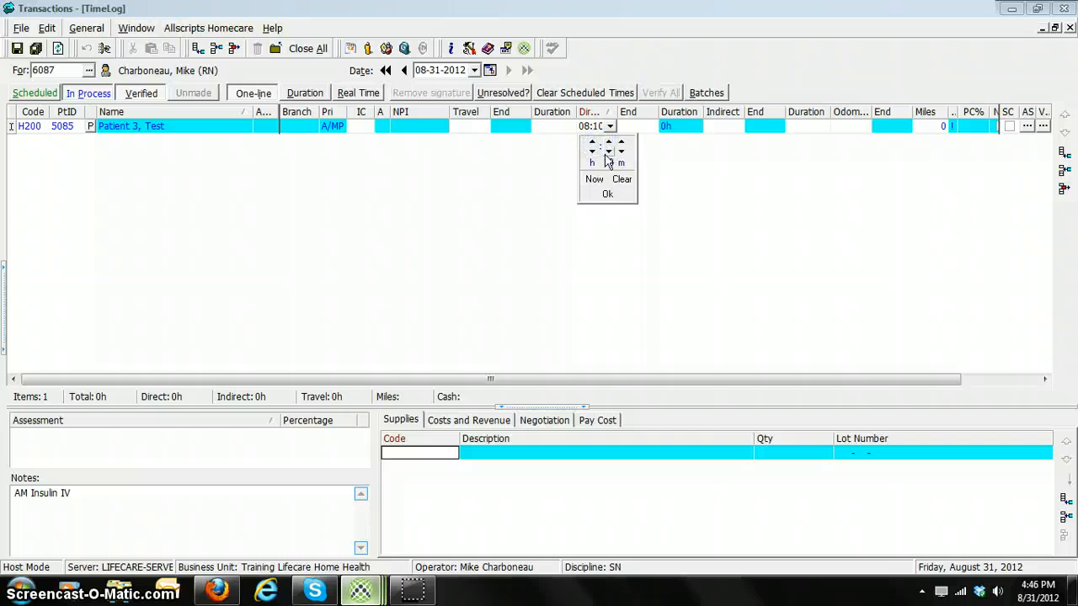
Enter 9:00a as the direct start time of the H200 visit.
left_click(590, 128)
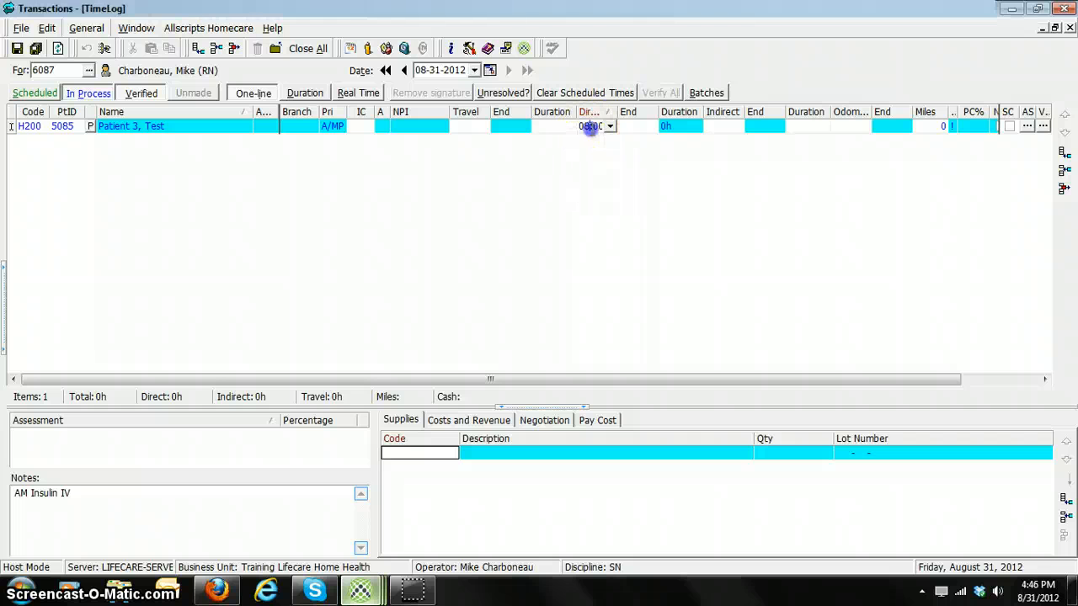
left_click(591, 127)
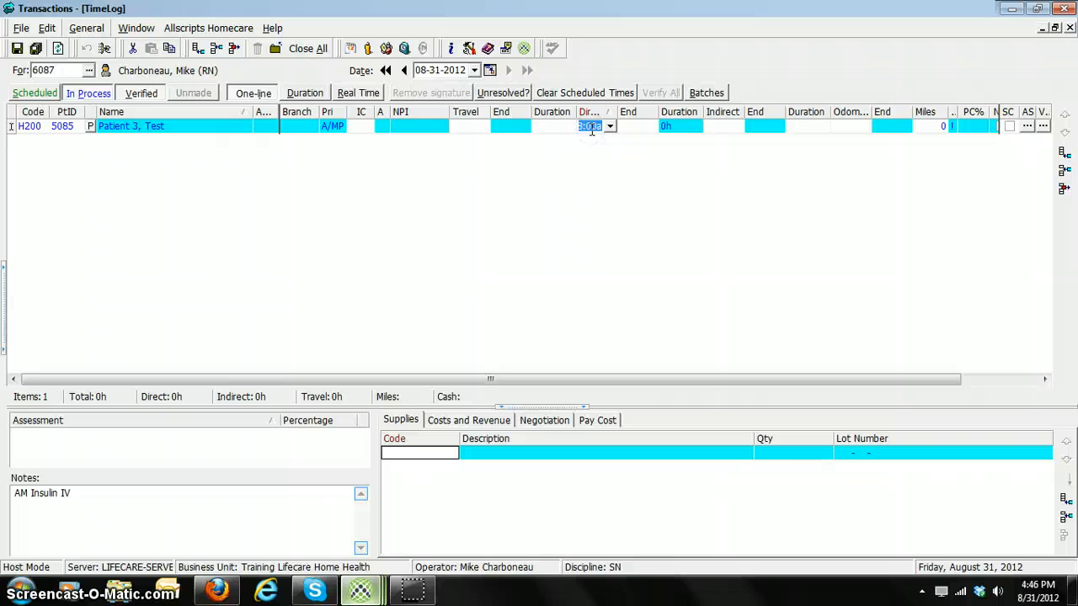
type("0910")
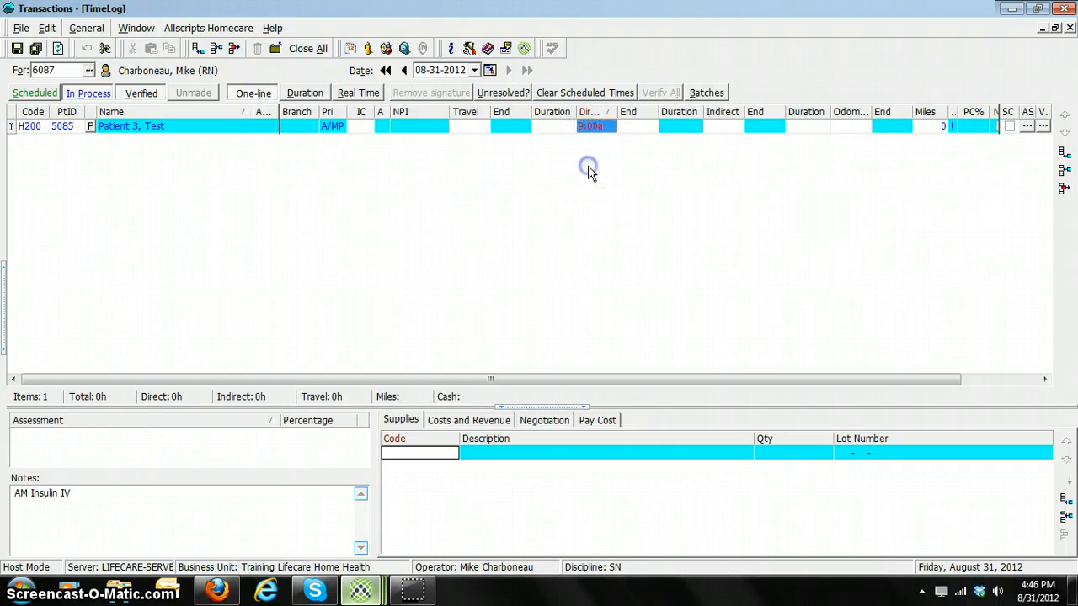
Enter 9:30a as the direct end time of the H200 visit.
left_click(630, 128)
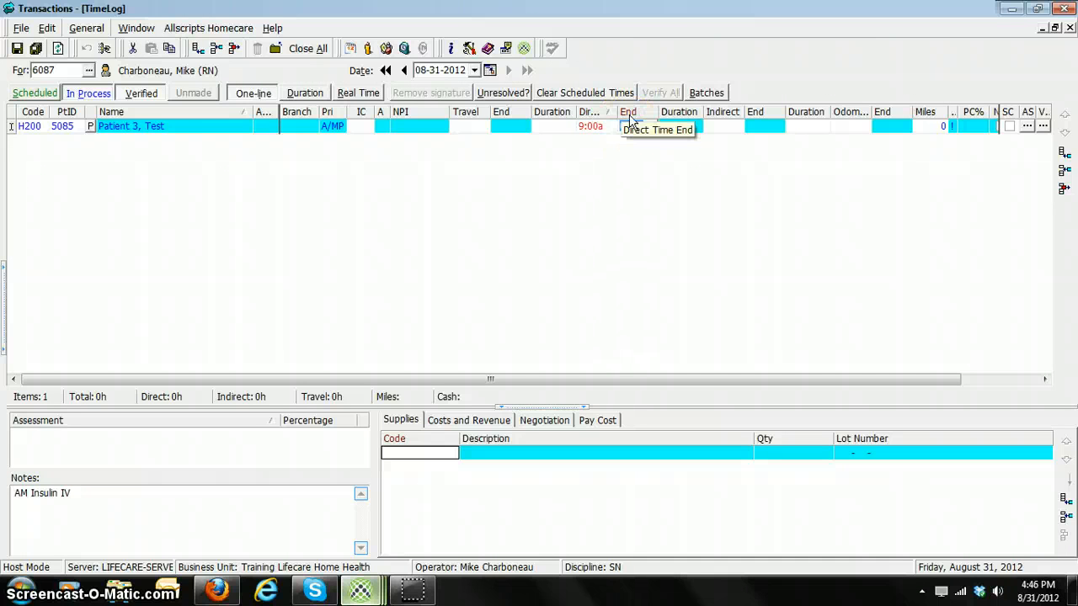
left_click(628, 125)
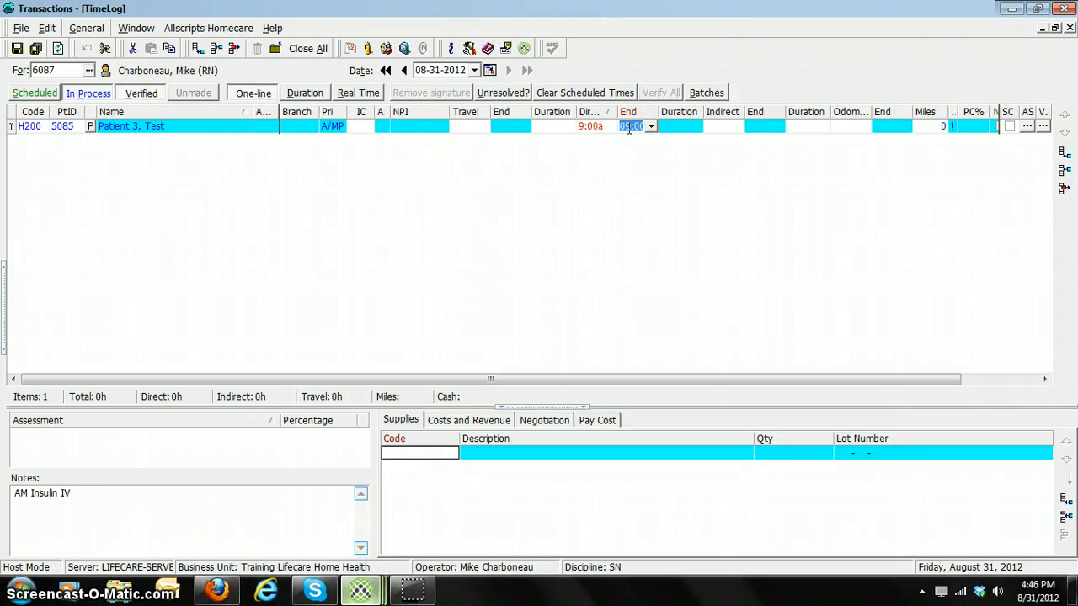
type("09")
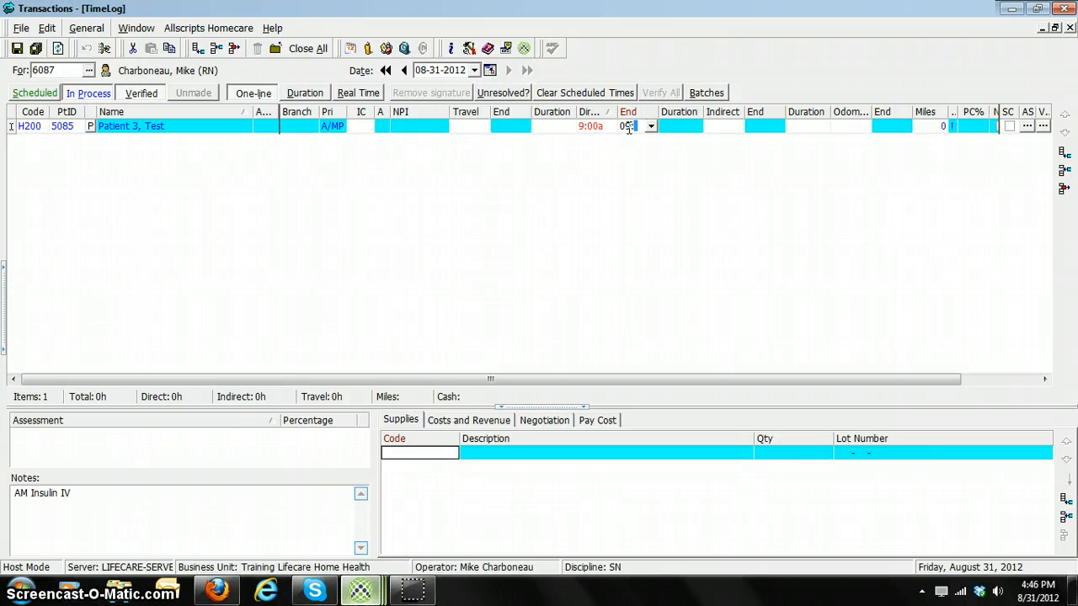
type("30")
left_click(643, 160)
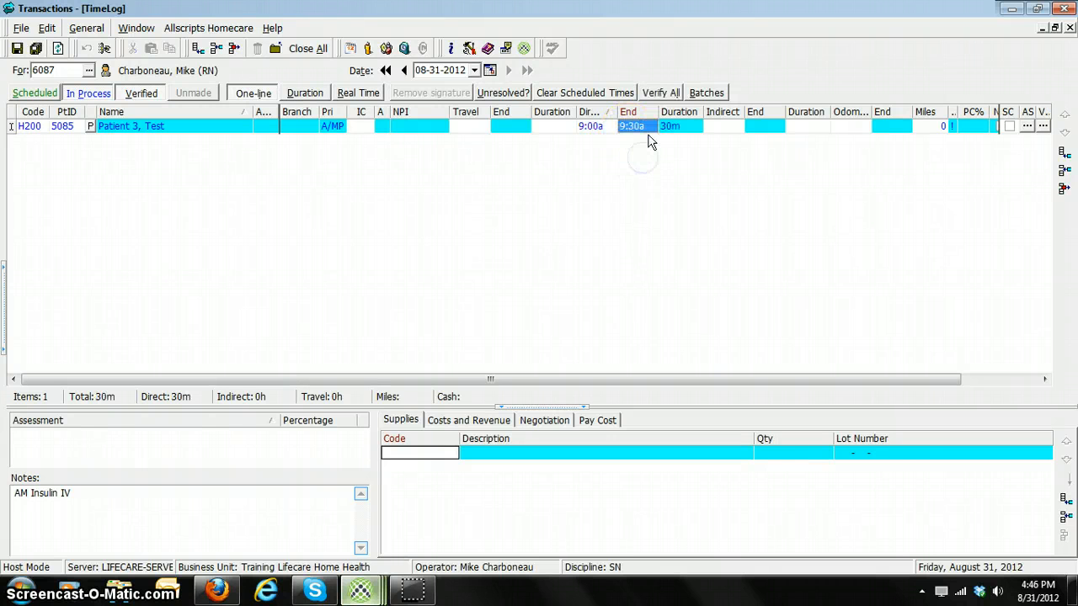
Adjust the visit's direct end time to 9:35a using the time picker's minute increments.
left_click(645, 126)
left_click(652, 127)
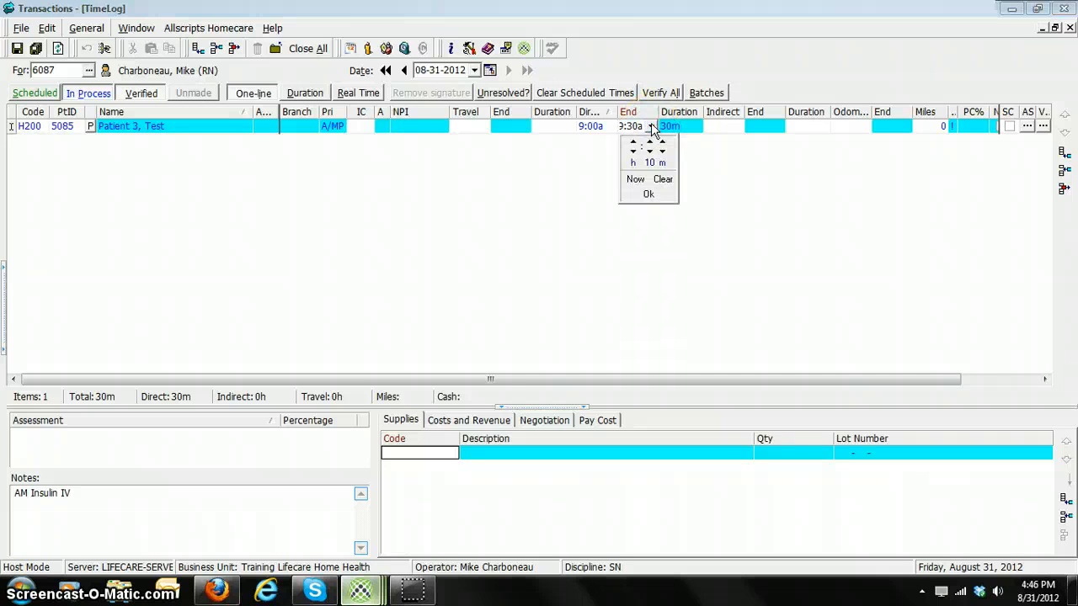
left_click(661, 146)
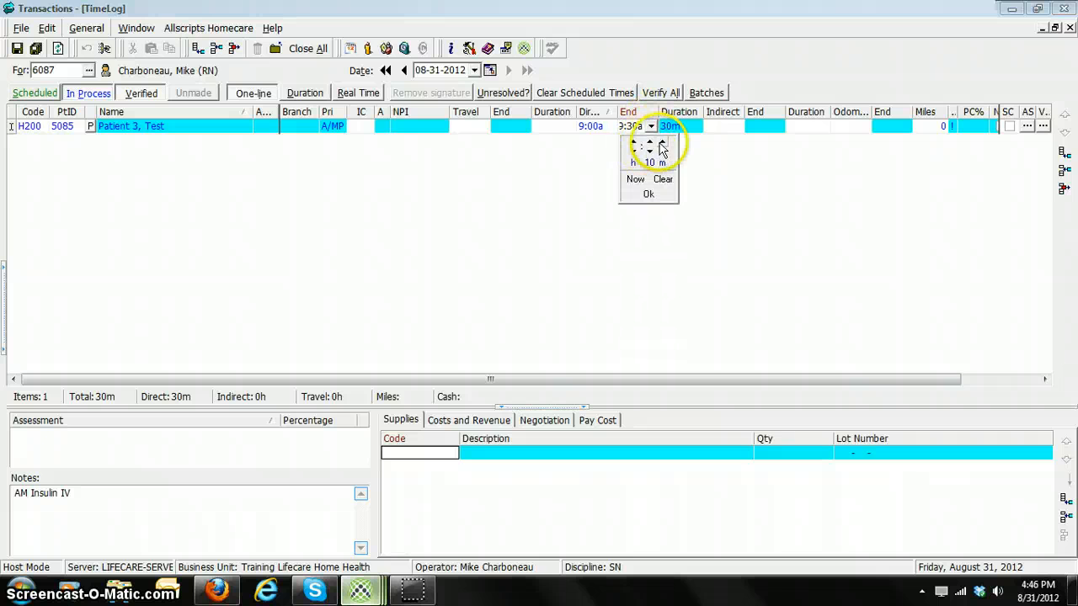
left_click(663, 145)
left_click(662, 146)
left_click(662, 146)
left_click(662, 146)
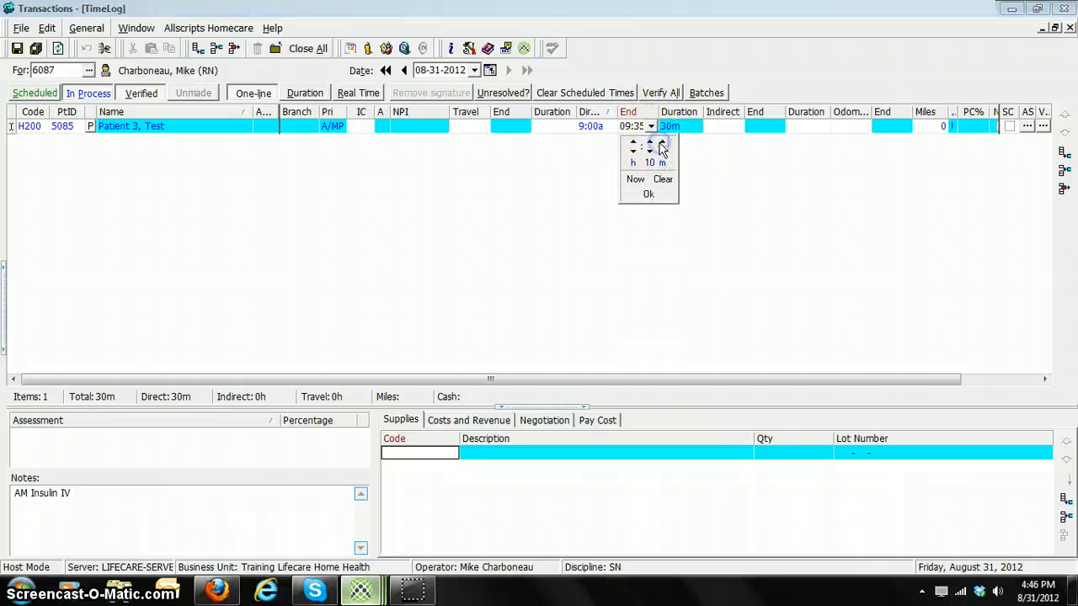
left_click(710, 165)
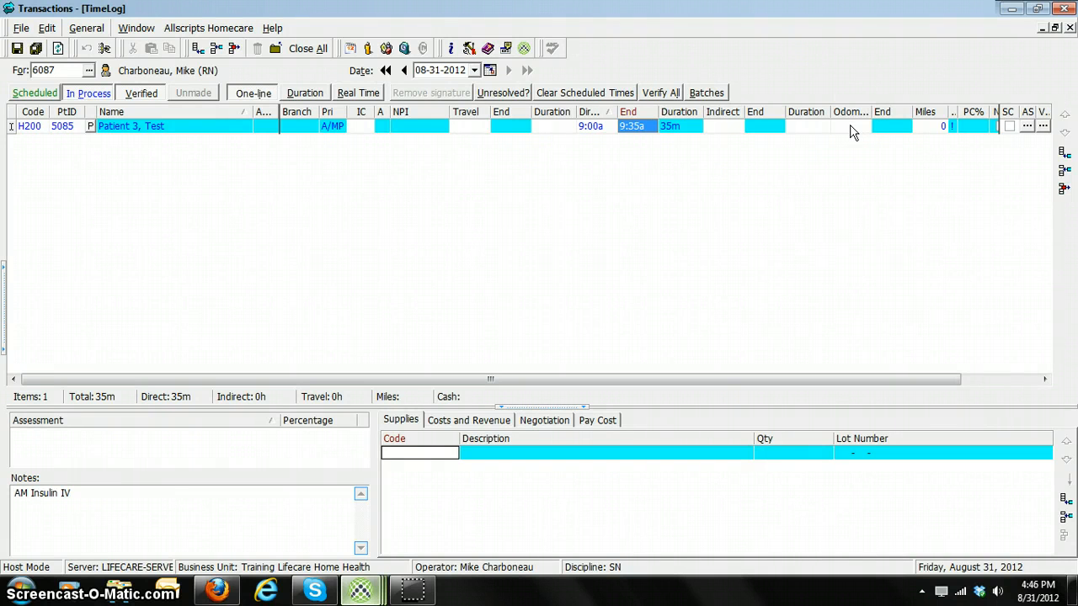
Set the miles for the H200 visit to 26.
left_click(1043, 380)
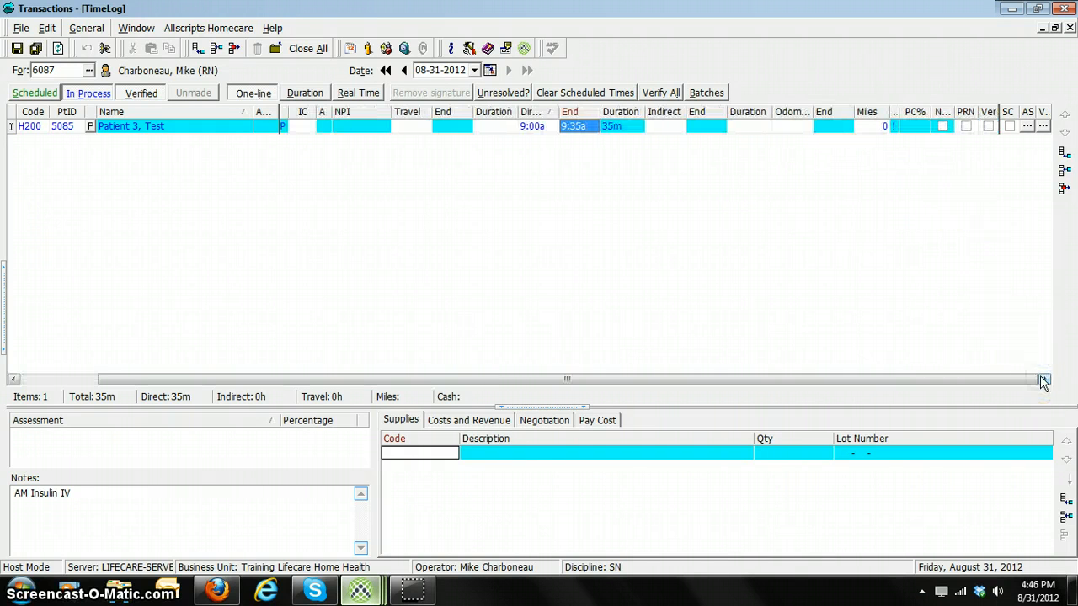
left_click(866, 125)
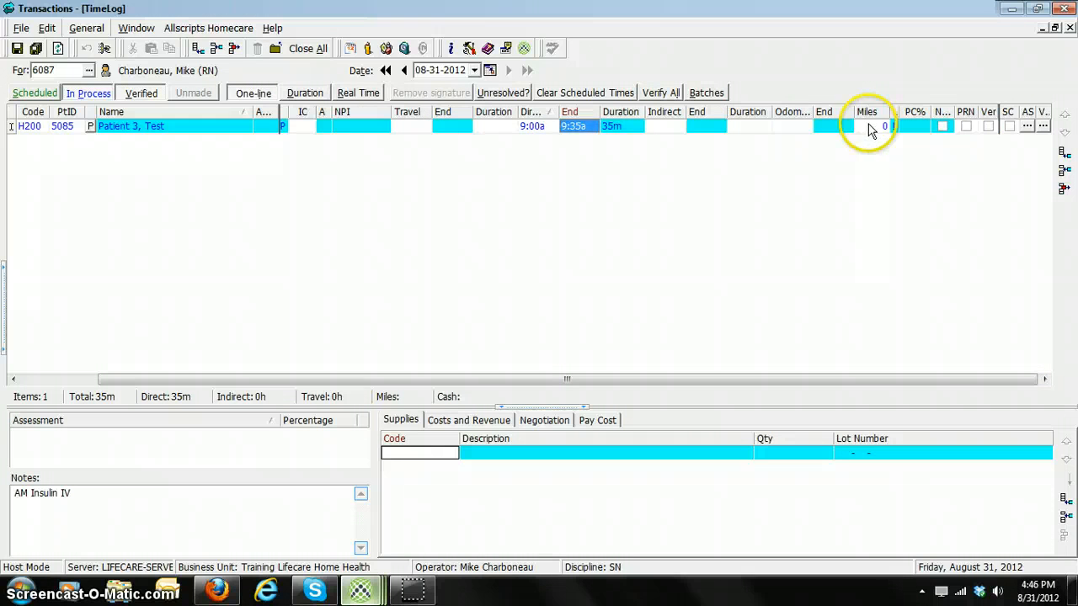
left_click(882, 126)
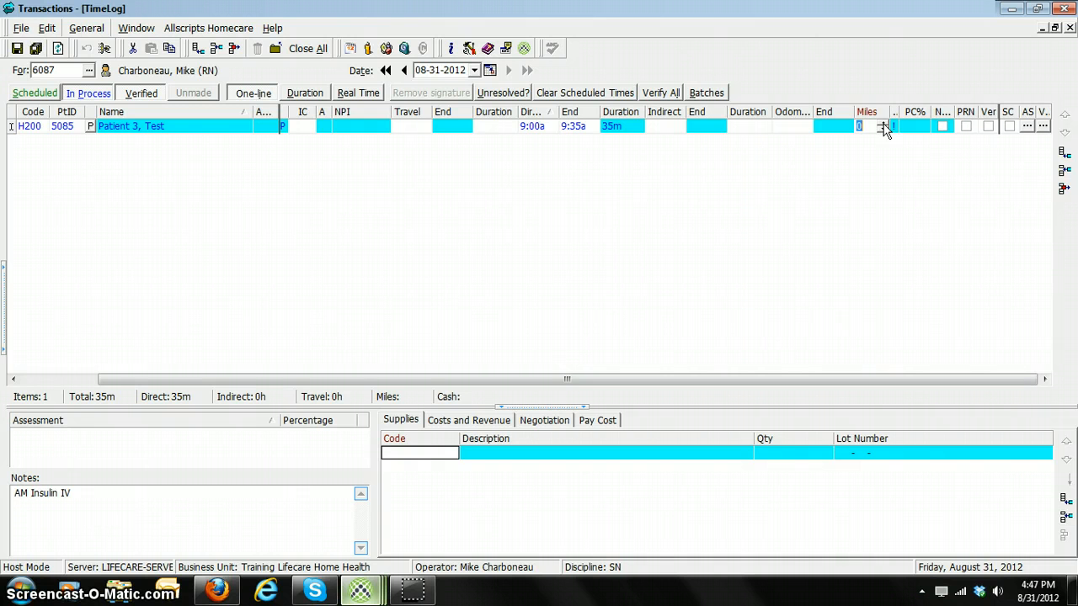
left_click(883, 124)
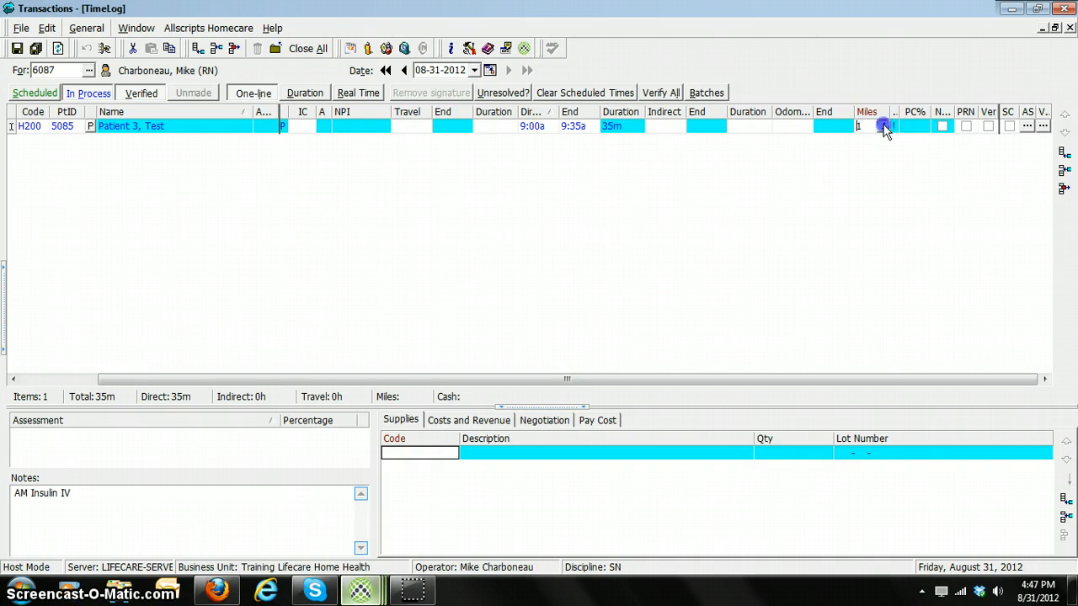
left_click(882, 124)
left_click(882, 124)
double_click(874, 128)
type("26")
left_click(853, 176)
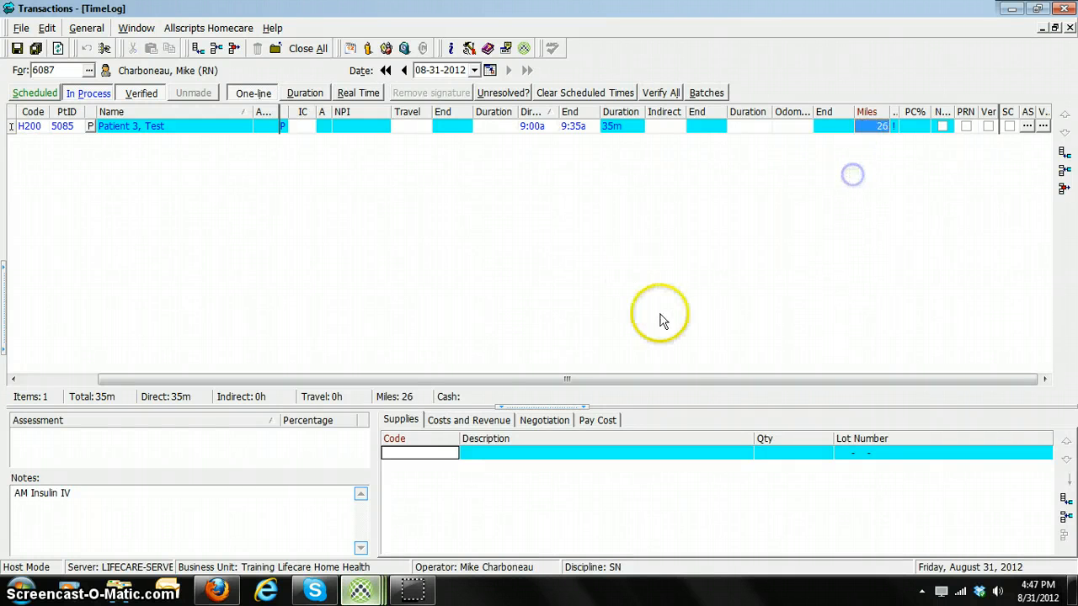
Enter 8:50a as the travel start time of the H200 visit.
left_click_drag(691, 379, 567, 381)
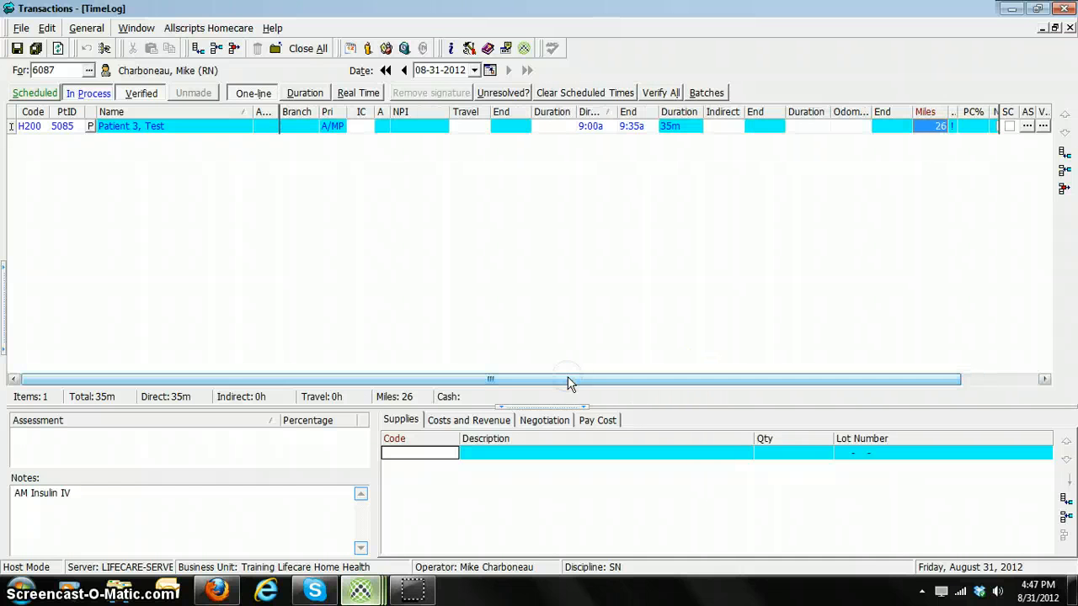
left_click(470, 127)
left_click(481, 133)
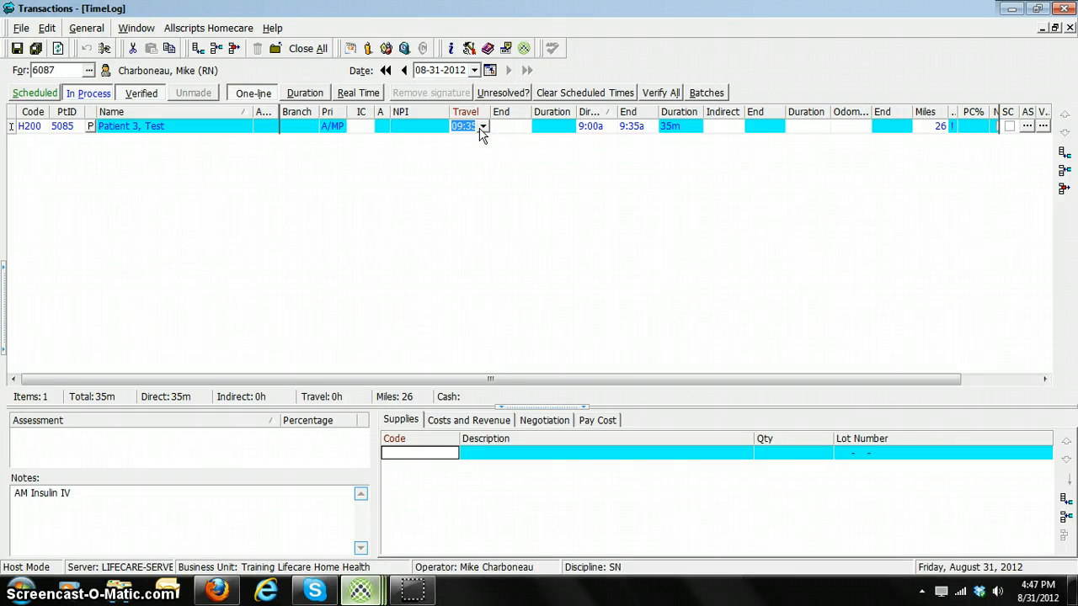
type("01:")
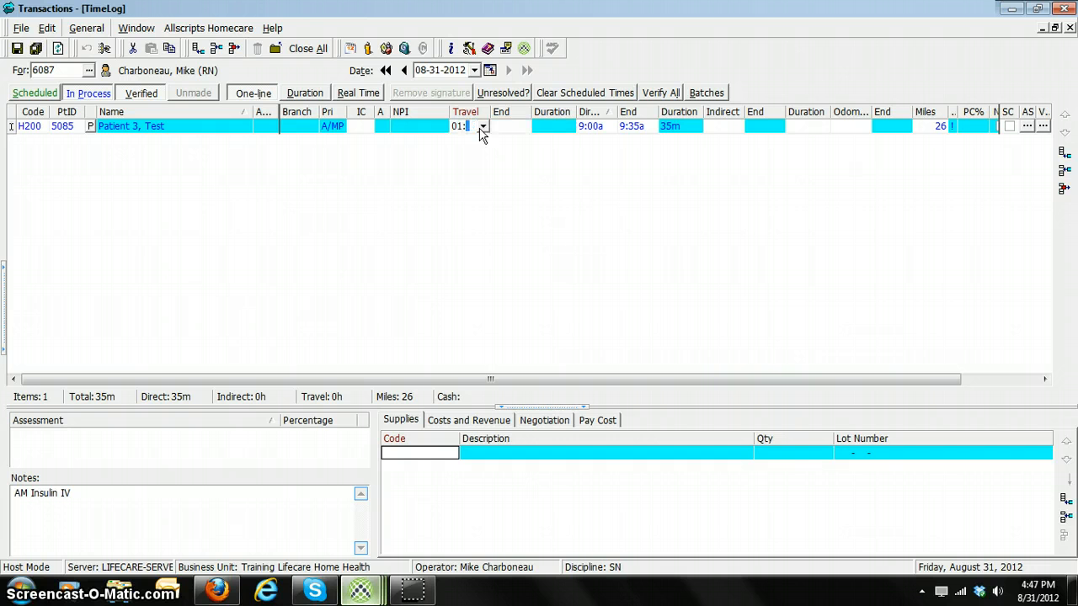
key("BackSpace")
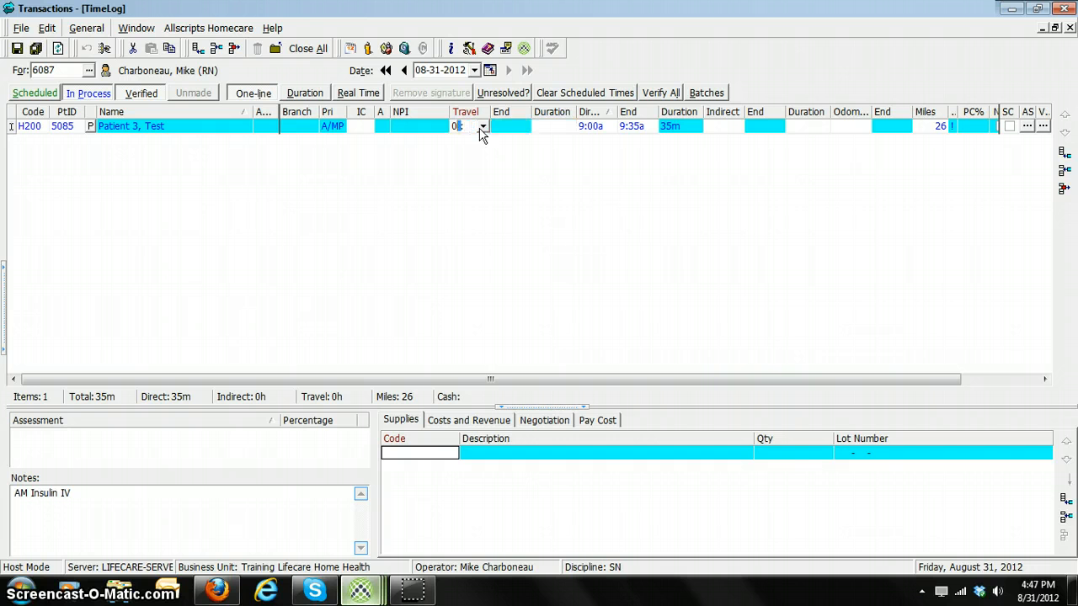
type("915")
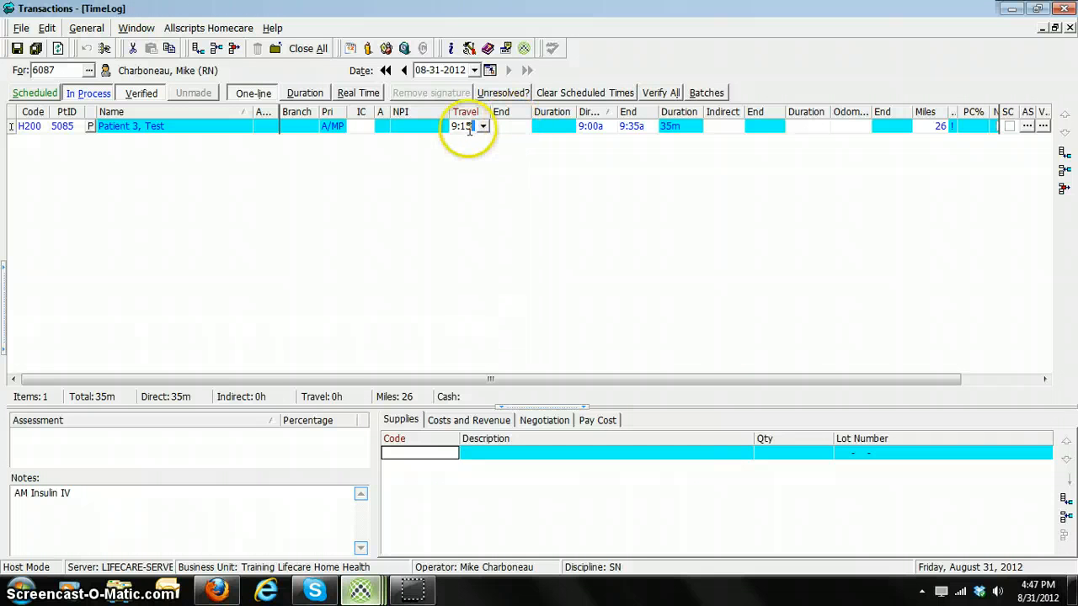
key("BackSpace")
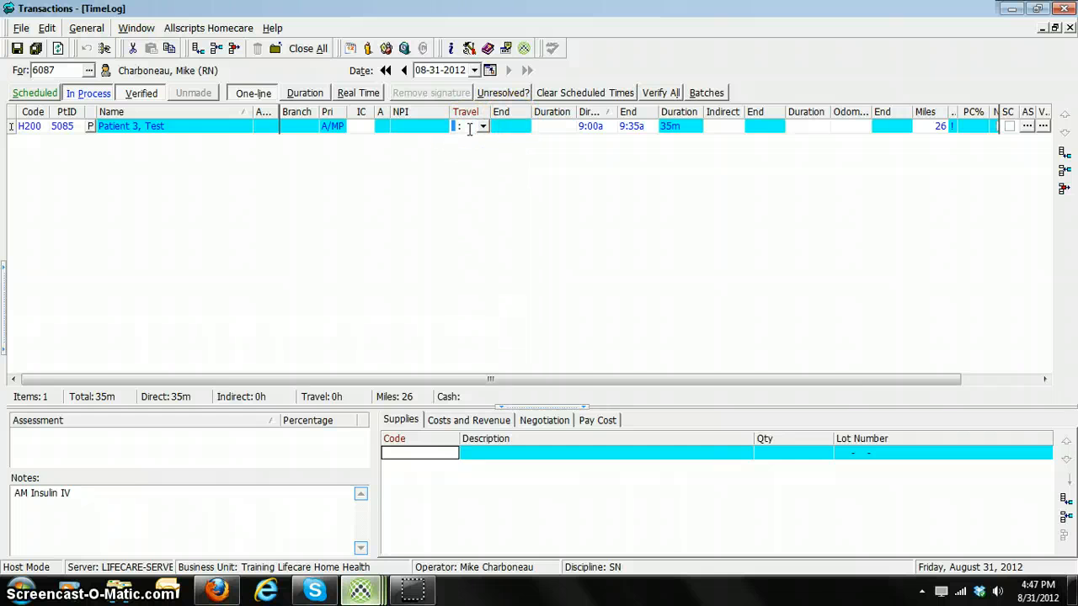
type("08:5")
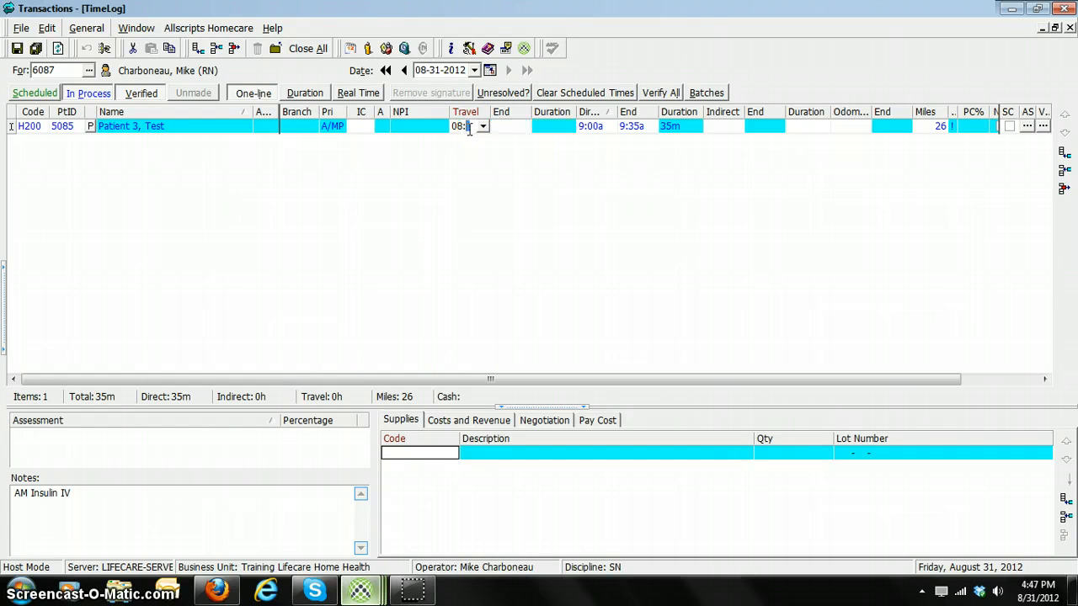
Enter 9:00a as the travel end time of the H200 visit.
left_click(492, 125)
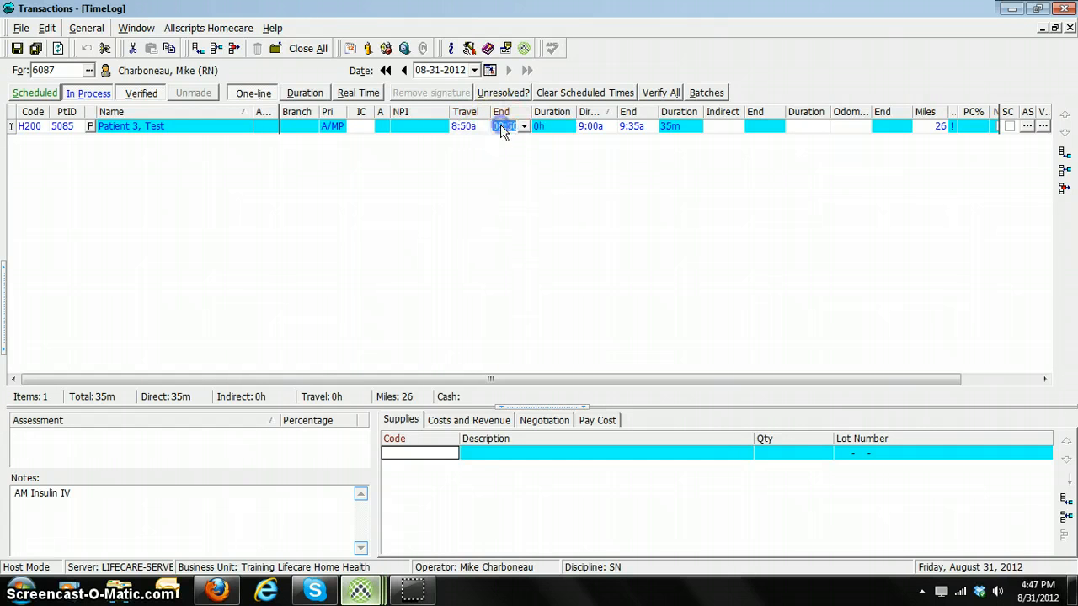
type("0")
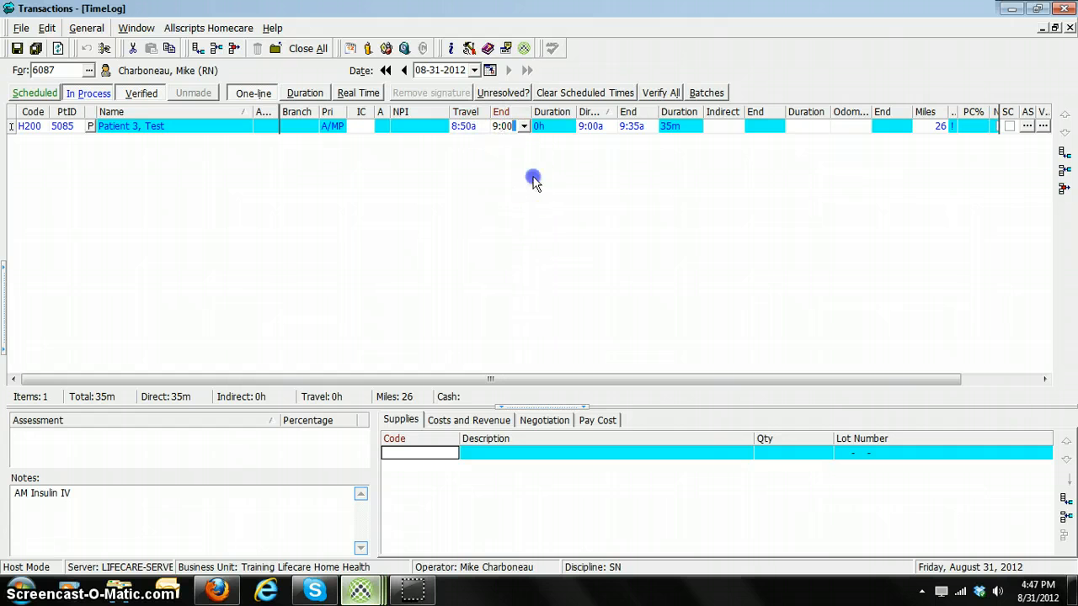
left_click(546, 127)
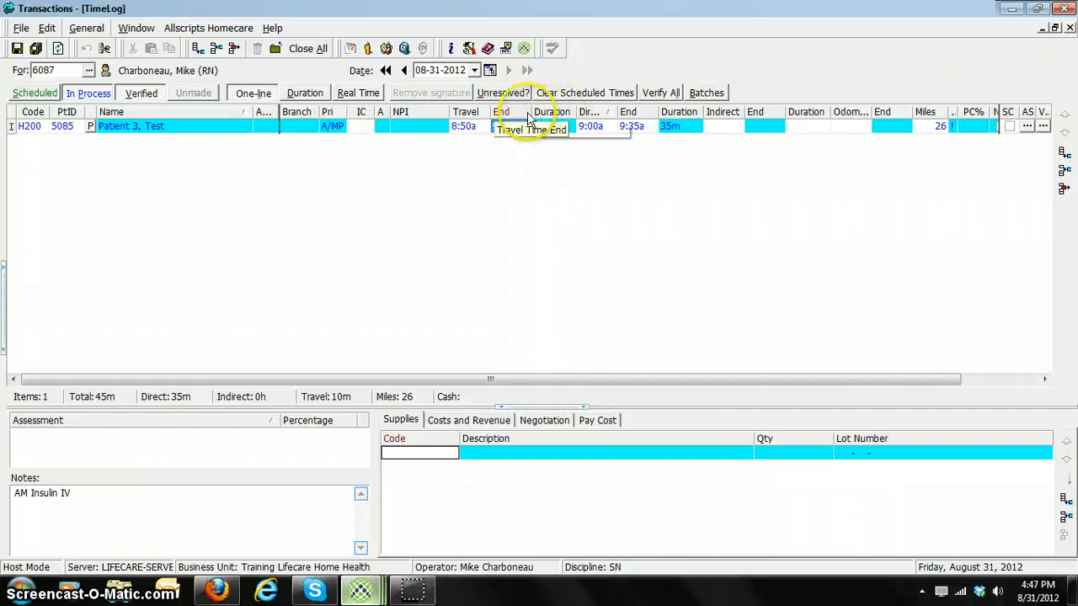
left_click(1044, 379)
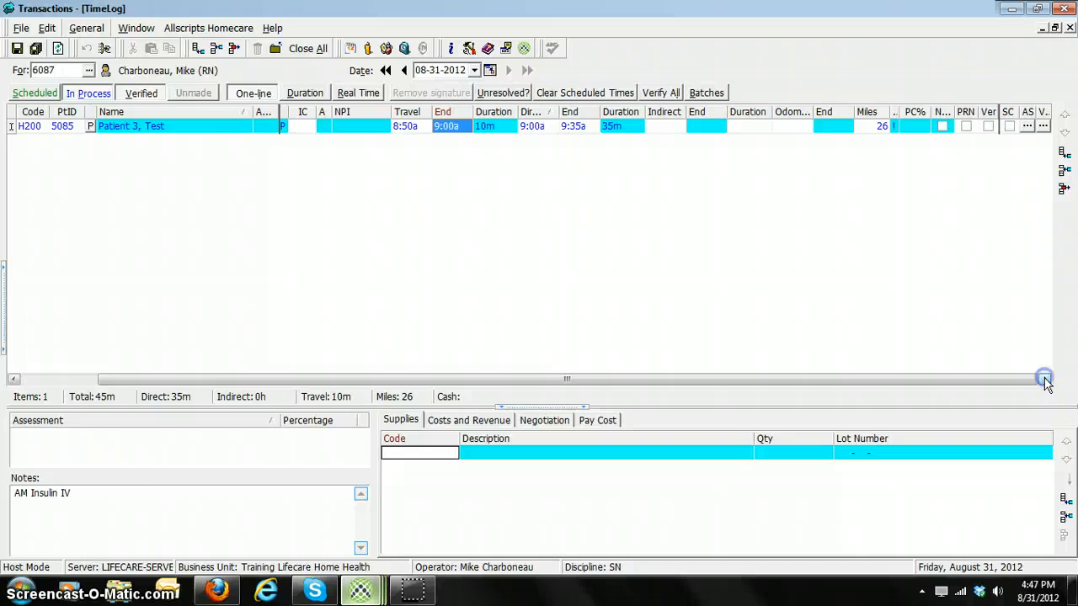
left_click_drag(970, 387, 1025, 378)
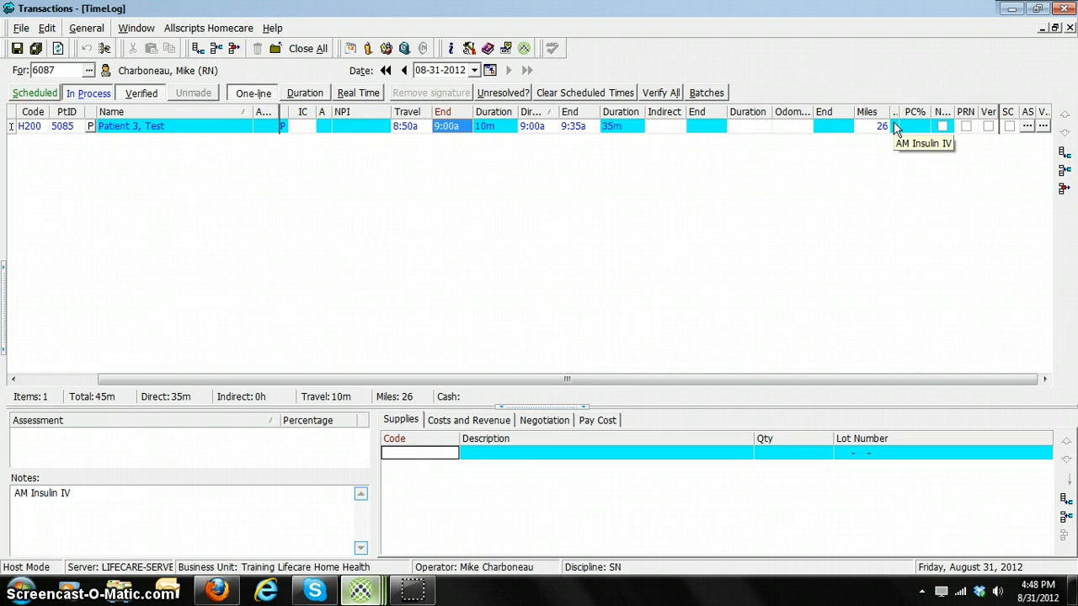
left_click(914, 126)
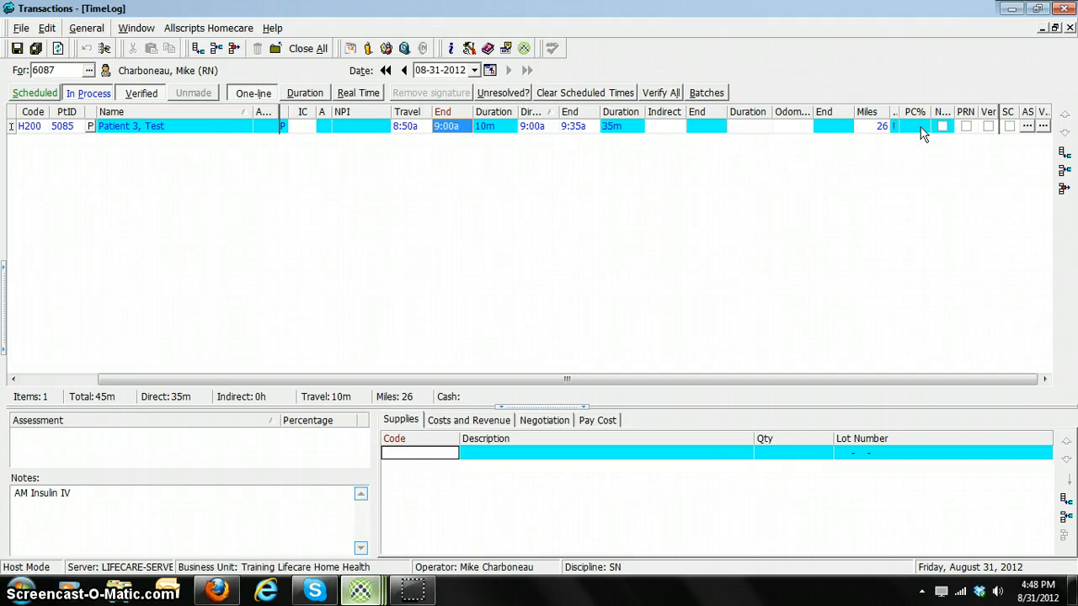
left_click(941, 127)
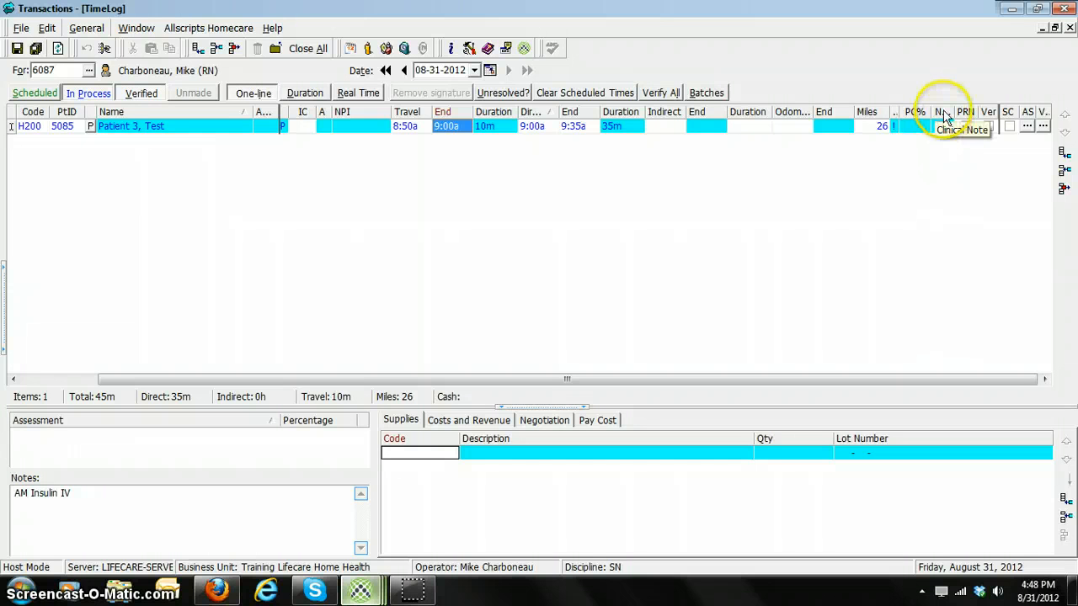
Start a signature capture for the H200 visit with Visit Confirmation as the purpose and the patient as the signer.
left_click(943, 126)
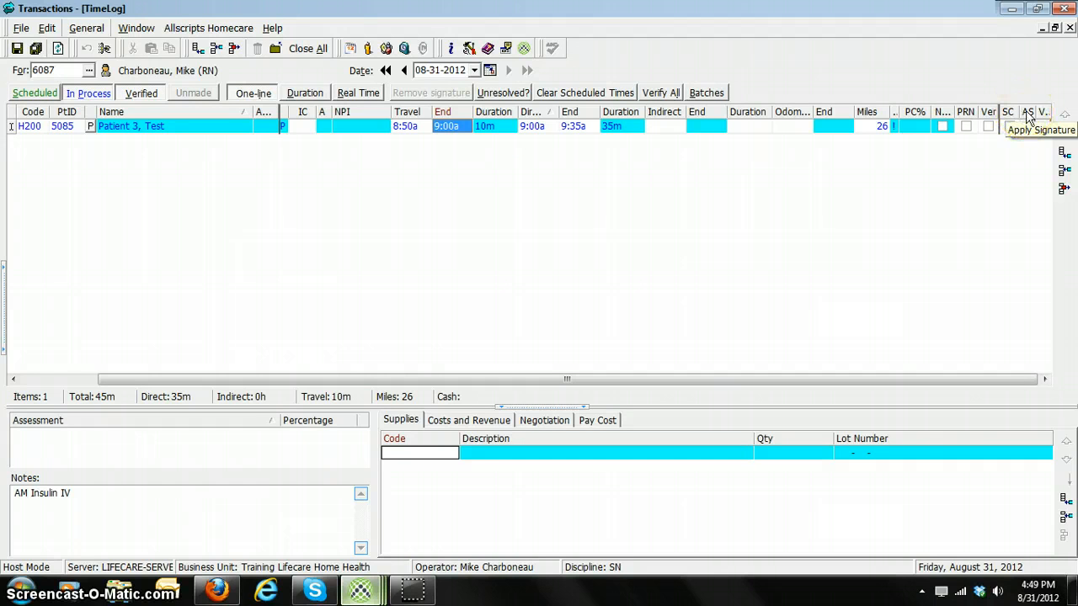
left_click(1028, 125)
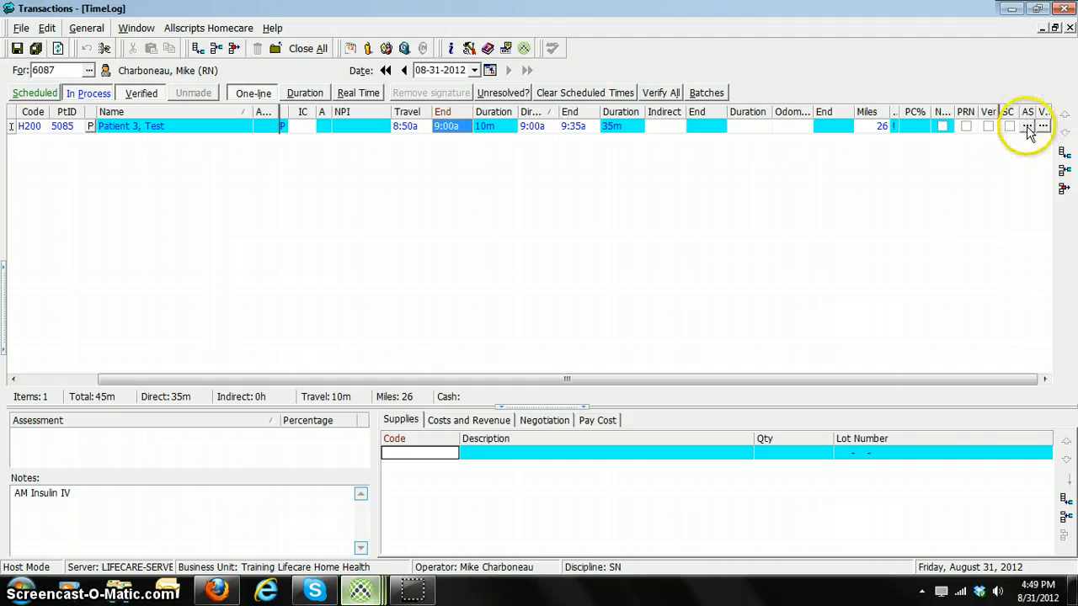
left_click(1027, 127)
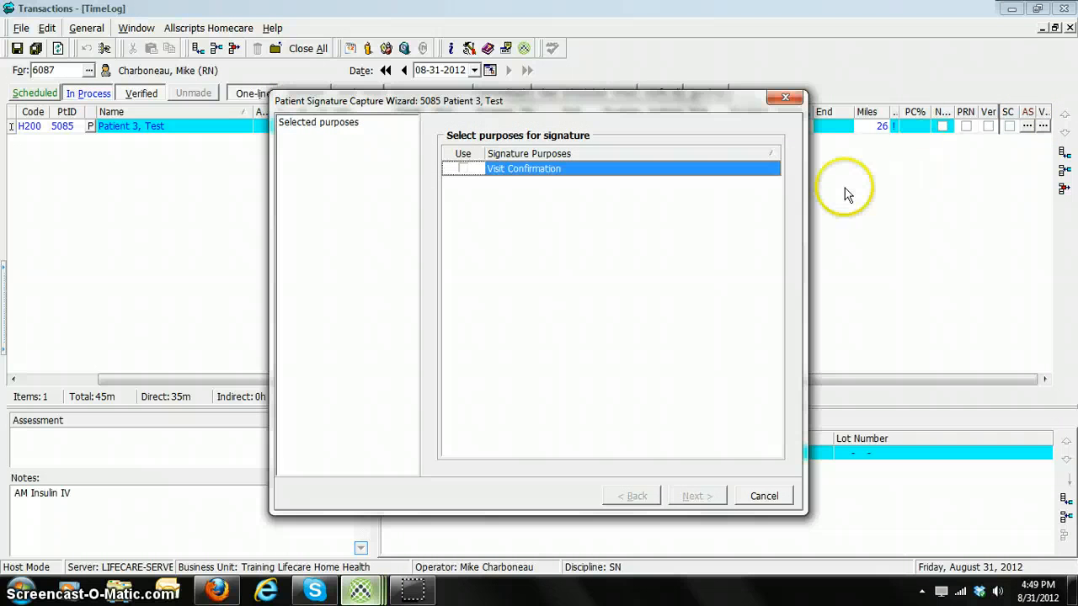
left_click(464, 167)
left_click(695, 498)
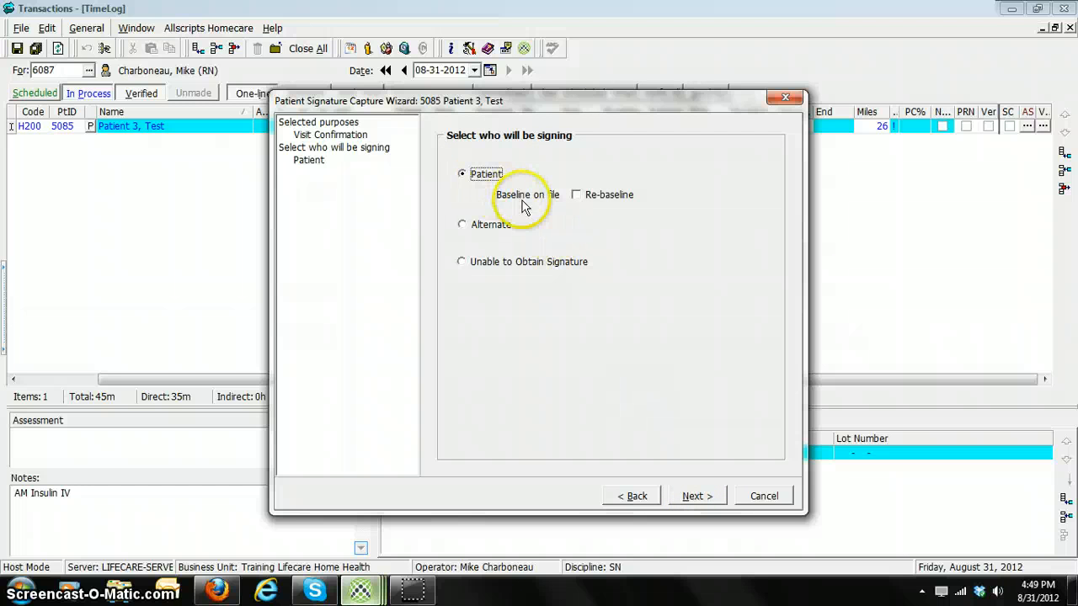
left_click(697, 497)
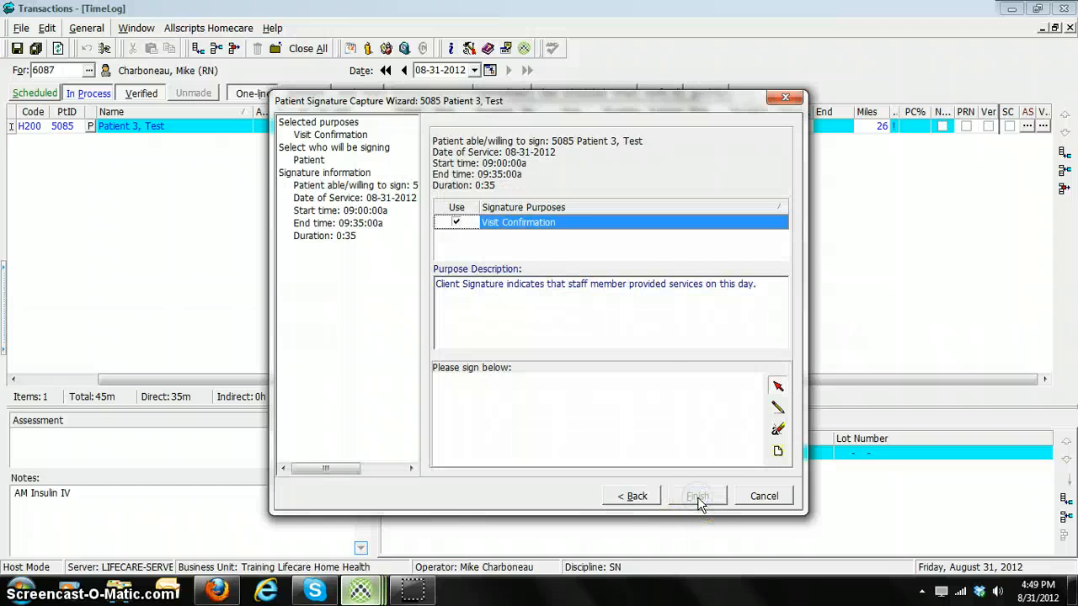
Draw the patient's signature freehand with the pen in the signing area and finish the signature capture.
left_click(777, 408)
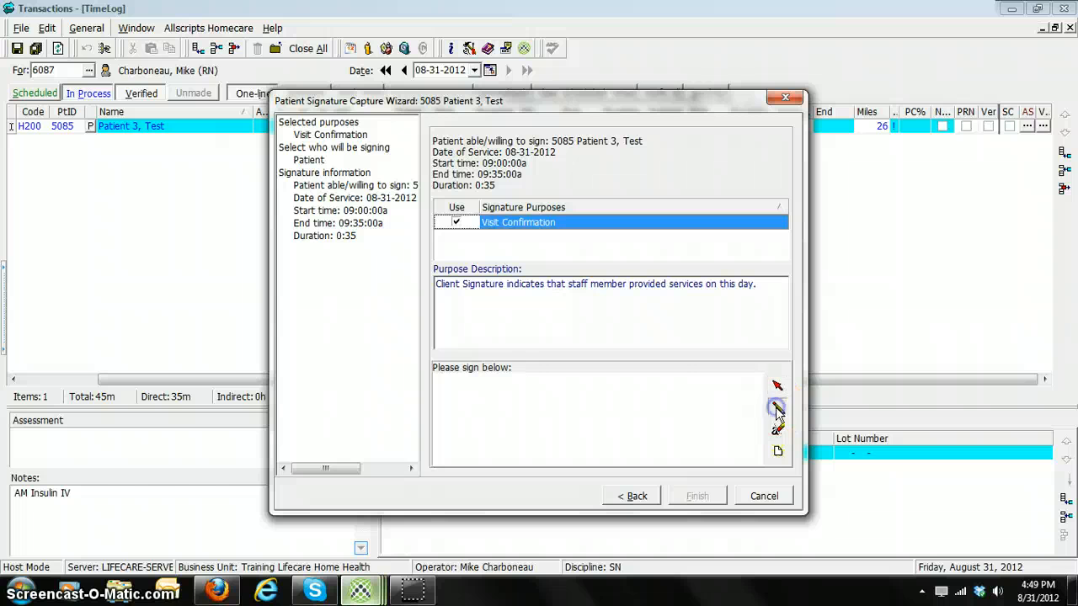
mouse_move(472, 396)
left_mouse_down()
mouse_move(477, 428)
mouse_move(463, 418)
mouse_move(523, 426)
mouse_move(577, 405)
left_mouse_up()
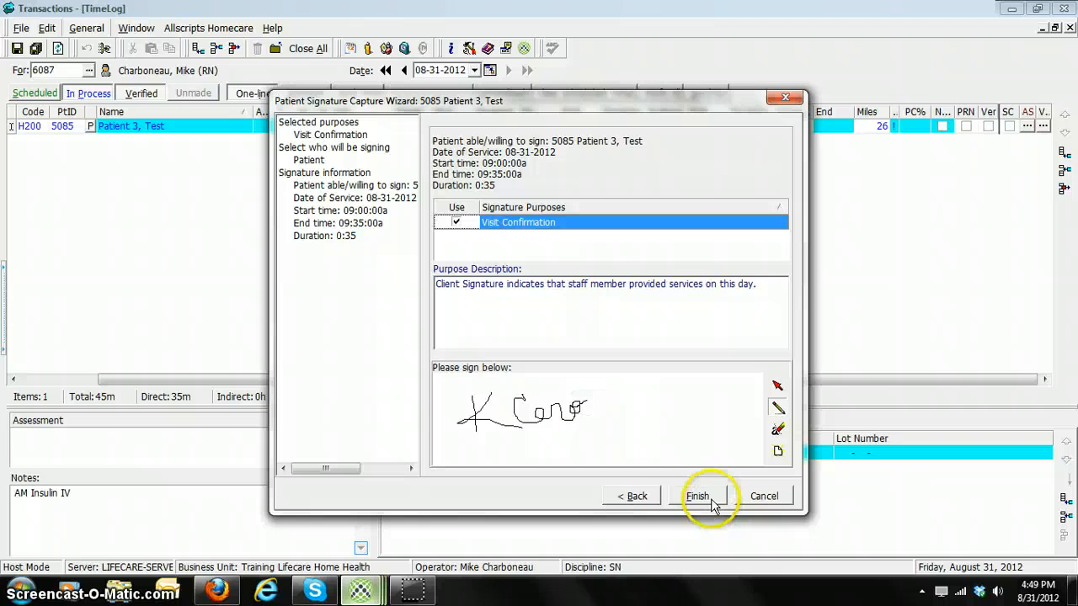
left_click_drag(596, 416, 602, 410)
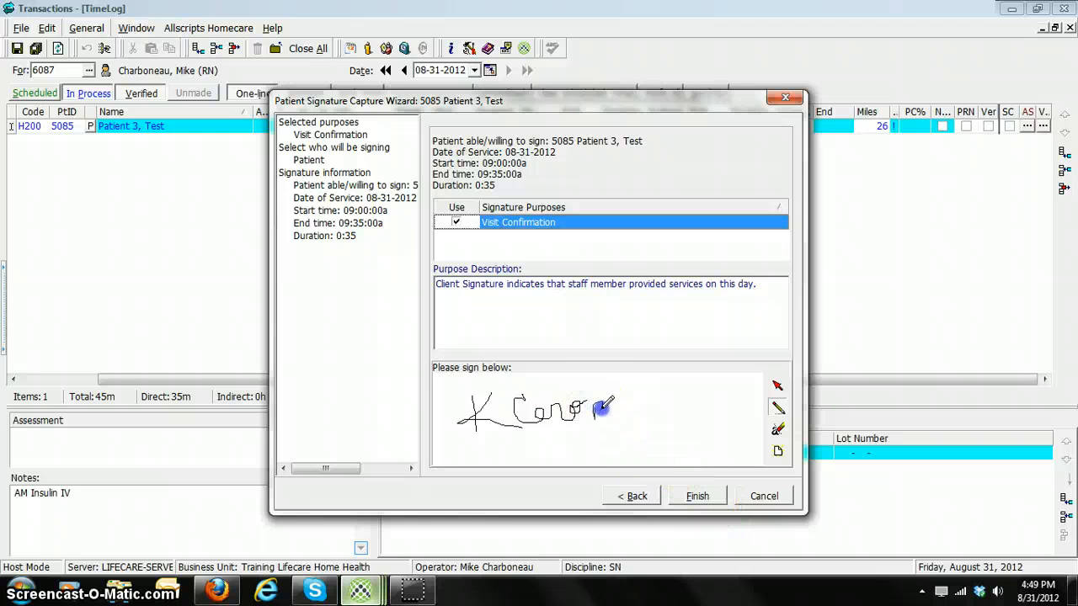
left_click(708, 498)
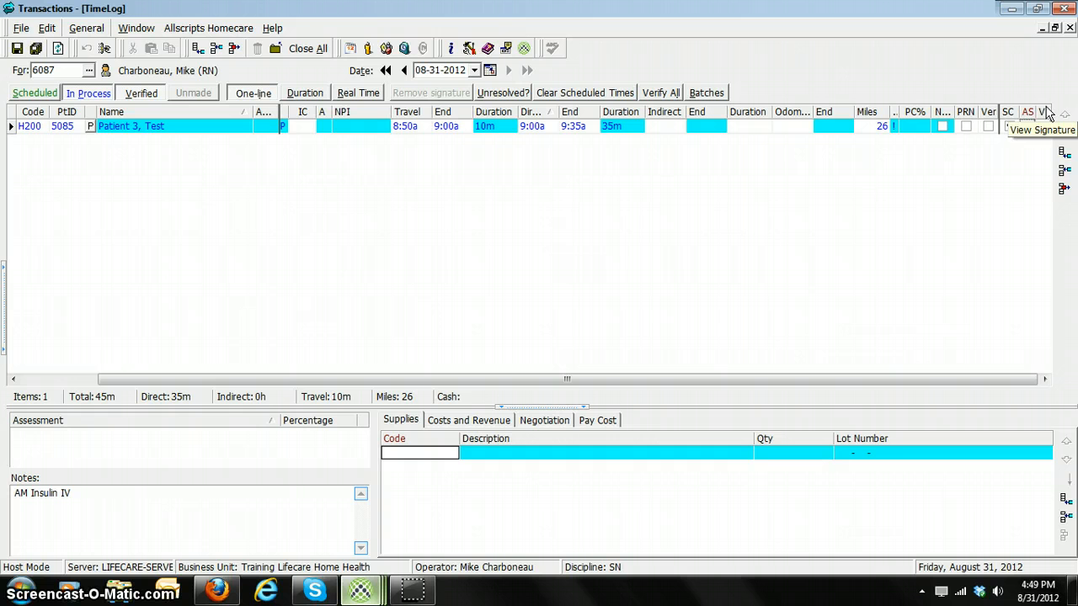
left_click(1040, 126)
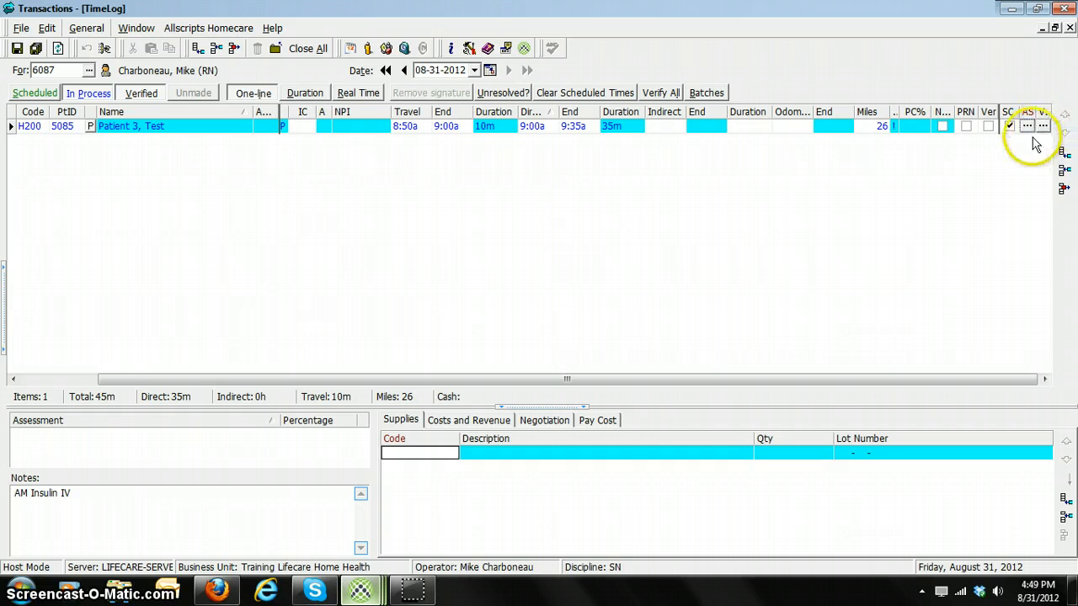
left_click_drag(931, 381, 758, 380)
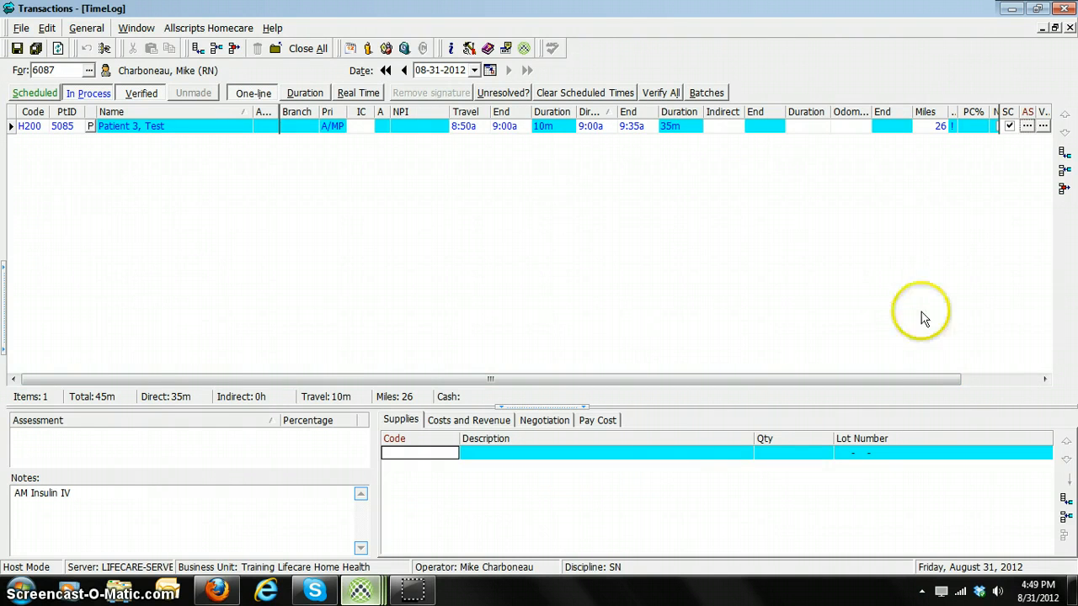
left_click_drag(935, 379, 1035, 380)
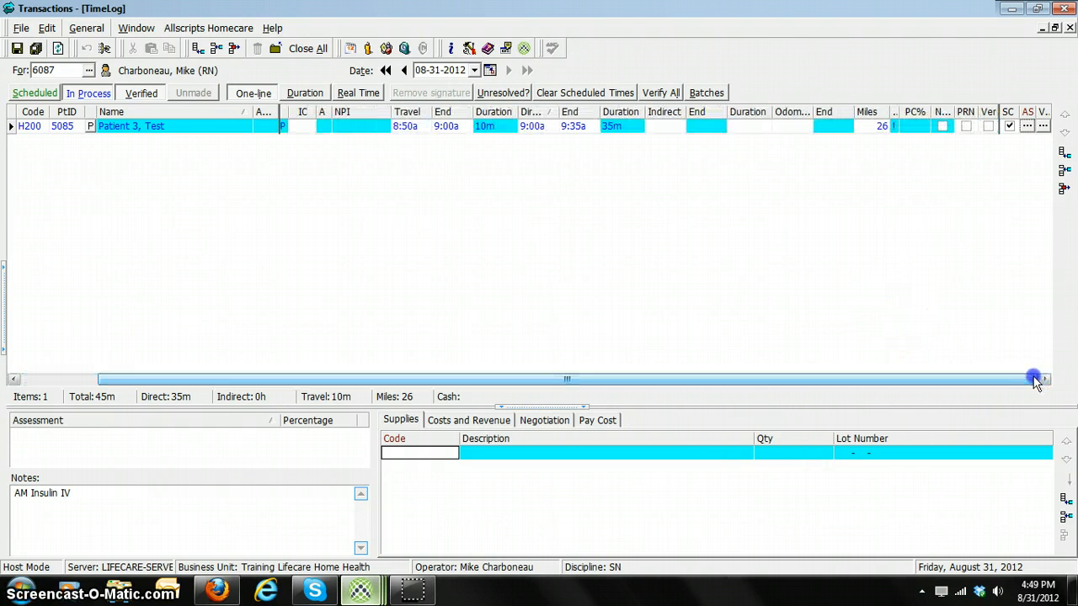
Mark the H200 visit as verified and save the time log, continuing without a defined visit frequency.
left_click(987, 126)
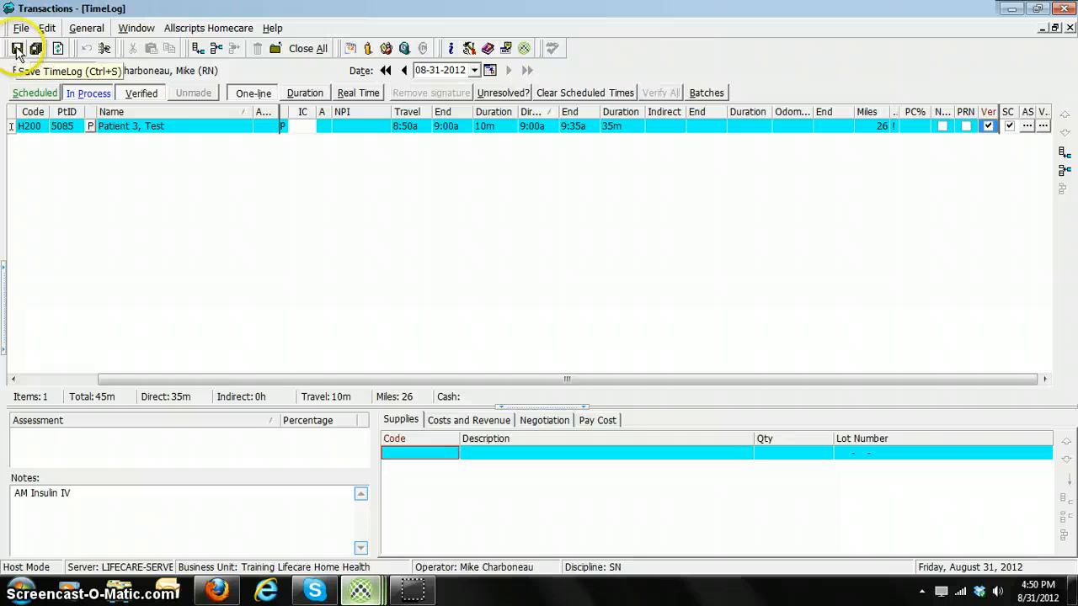
left_click(17, 50)
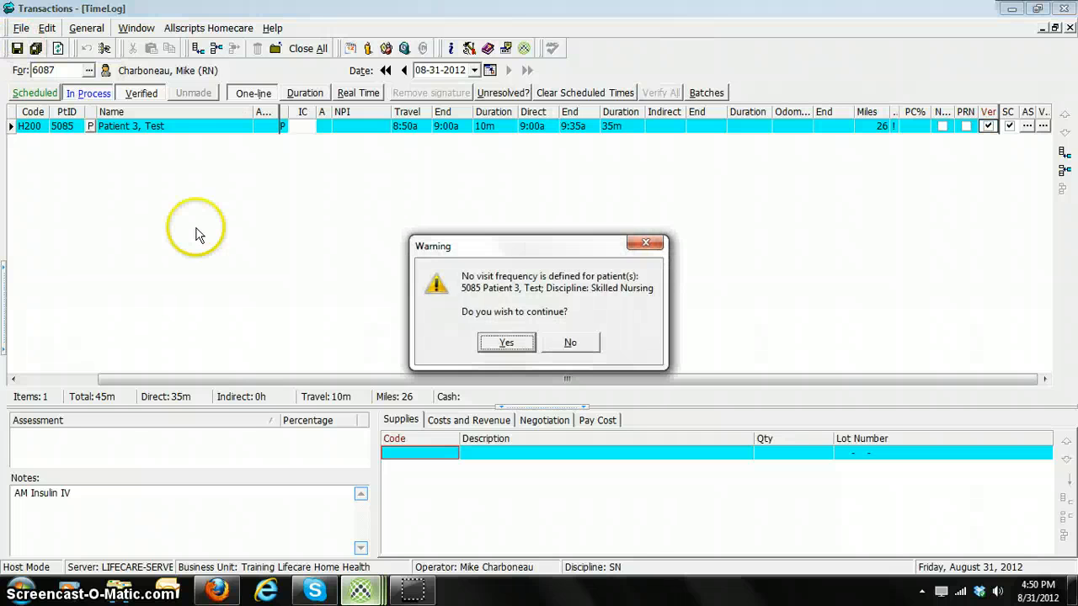
left_click(506, 344)
left_click(680, 350)
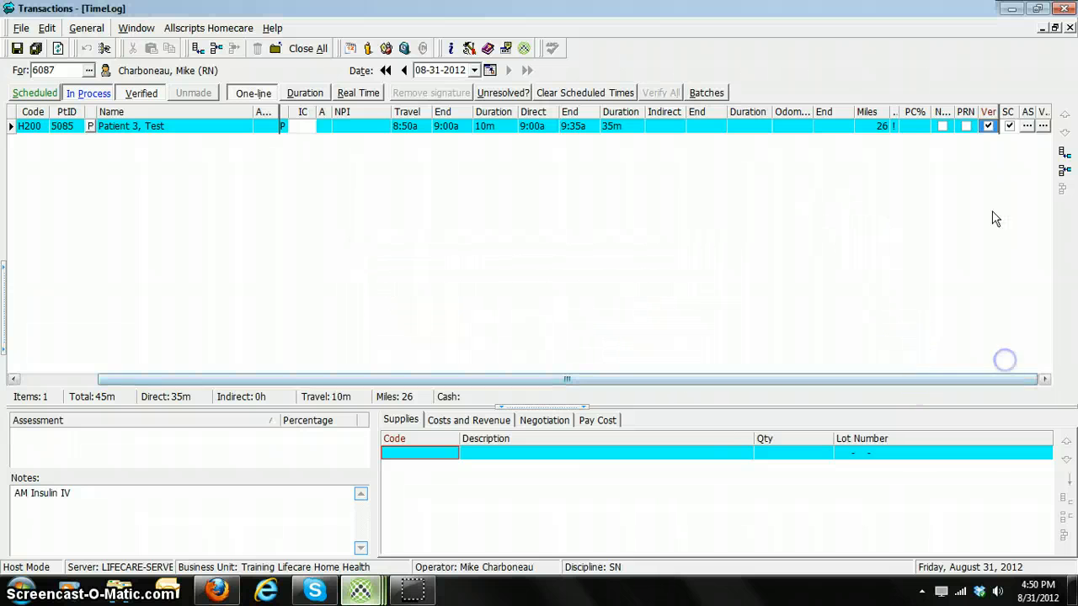
Remove the verified mark from the H200 visit and save the time log again.
left_click(988, 126)
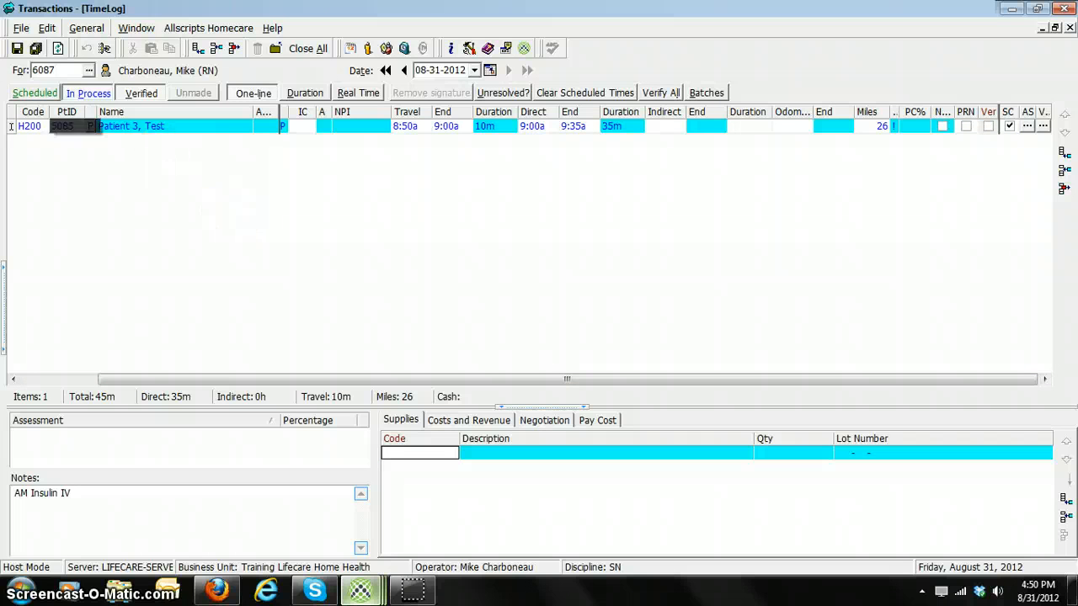
left_click(17, 48)
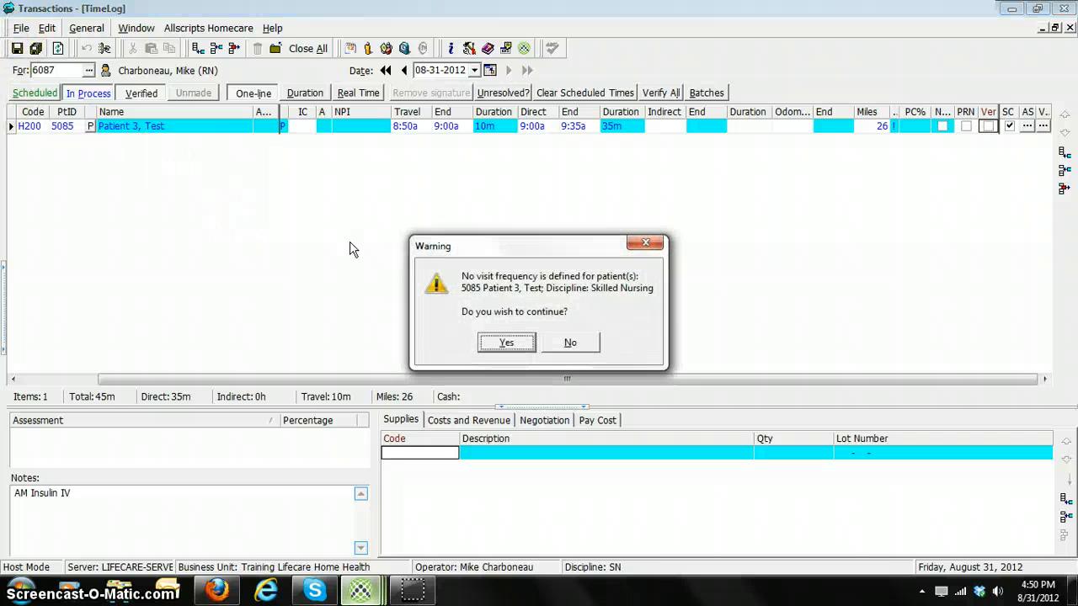
left_click(548, 343)
left_click(621, 301)
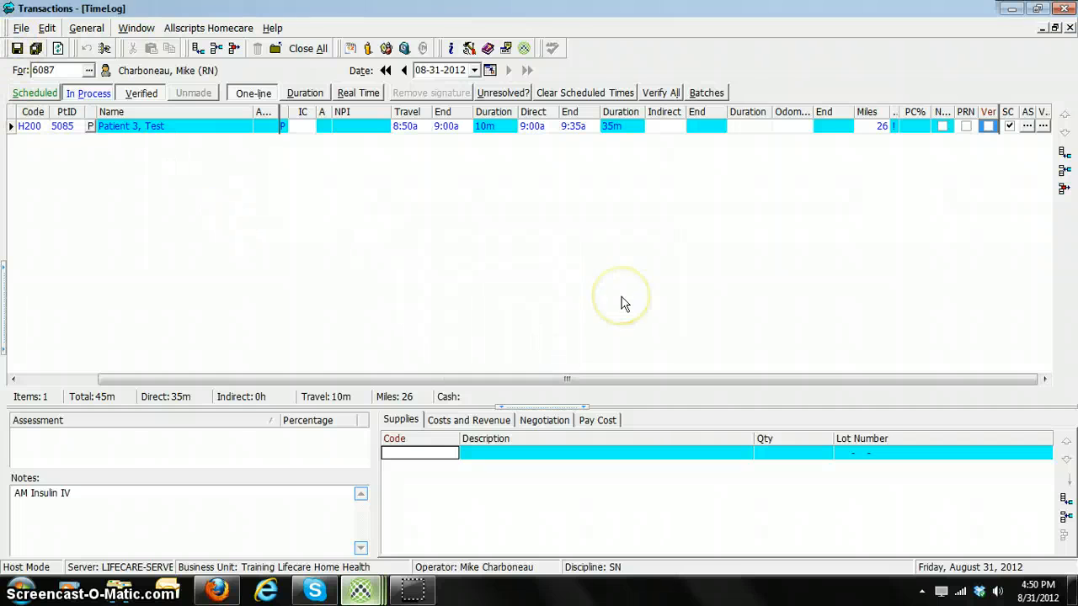